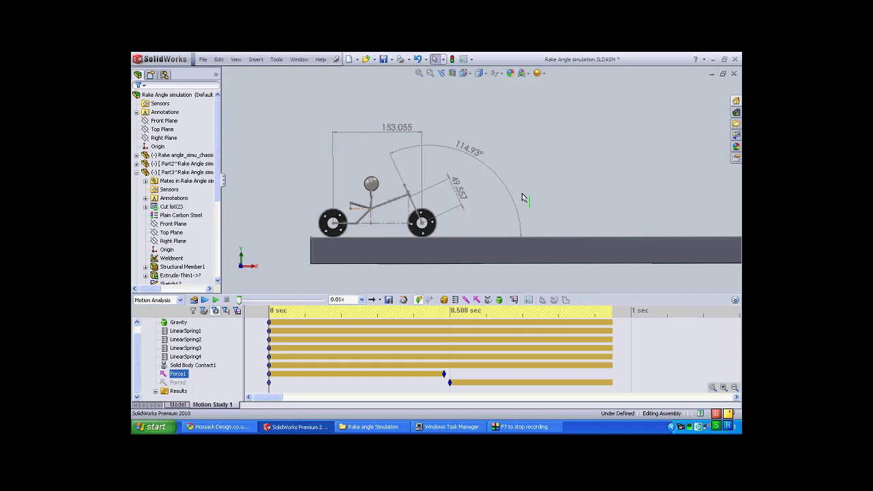
Reposition the rake angle dimension and the wheelbase dimension farther above the bike so they stand clear of the model.
{"action": "left_click_drag", "start_coordinate": [474, 162], "coordinate": [497, 130]}
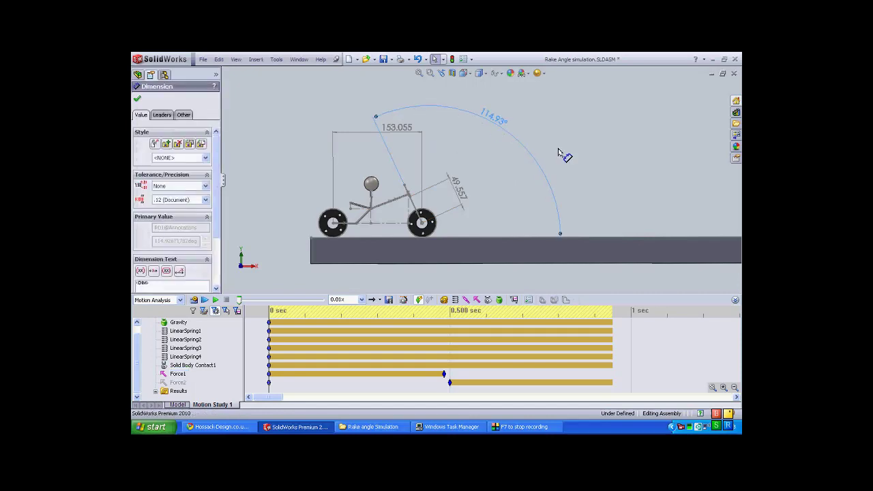
{"action": "left_click", "coordinate": [542, 173]}
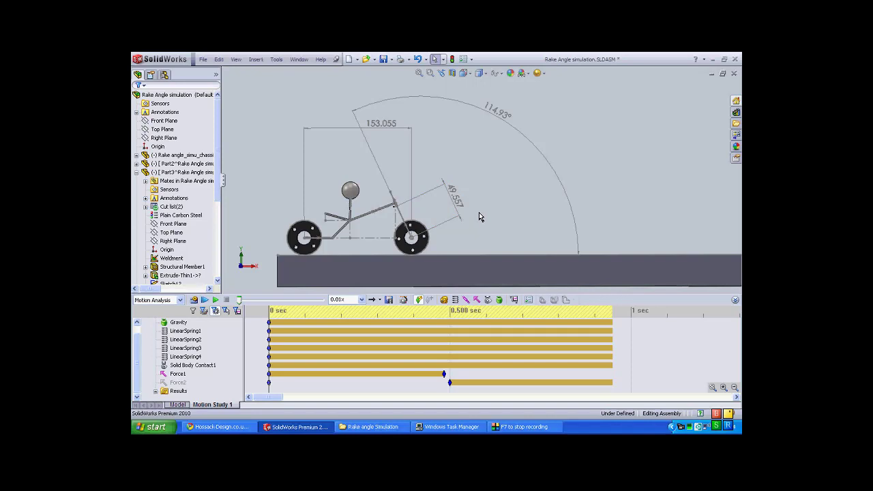
{"action": "scroll", "coordinate": [480, 217], "scroll_direction": "up", "scroll_amount": 2}
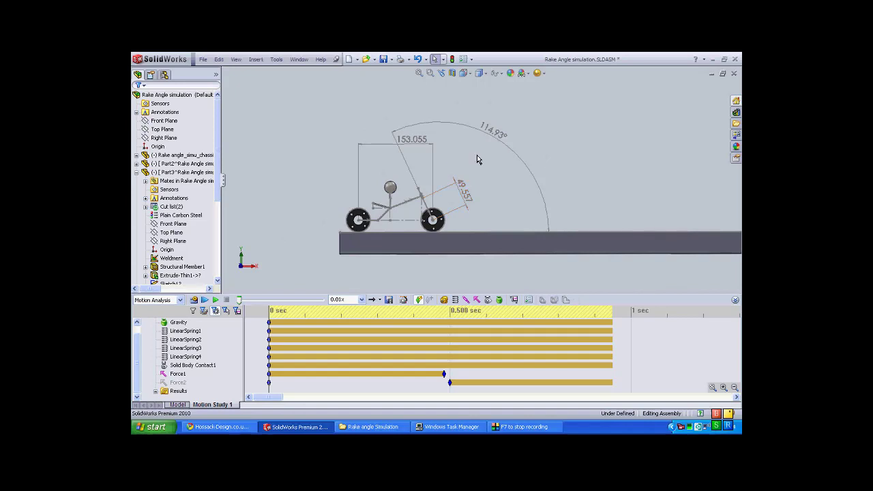
{"action": "left_click_drag", "start_coordinate": [412, 139], "coordinate": [413, 107]}
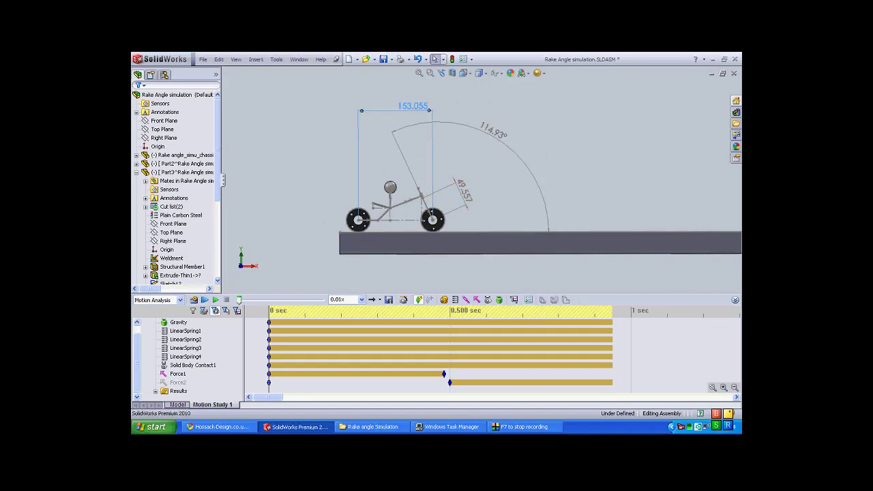
{"action": "left_click", "coordinate": [497, 136]}
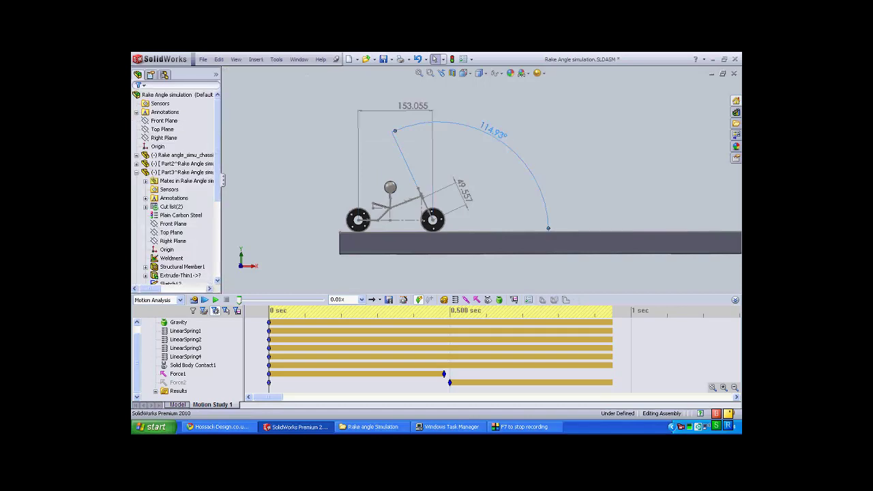
{"action": "left_click", "coordinate": [662, 180]}
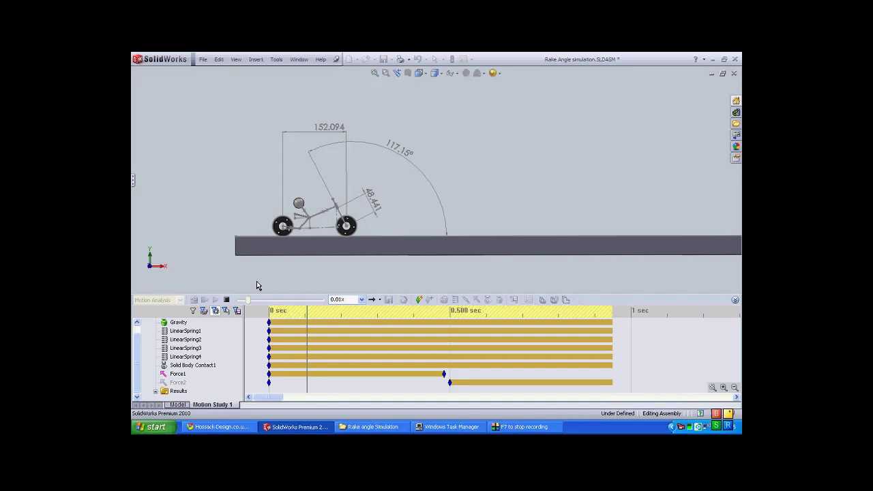
Stop the motion study playback and select LinearSpring1 through LinearSpring4 to display them on the bike.
{"action": "left_click", "coordinate": [226, 300]}
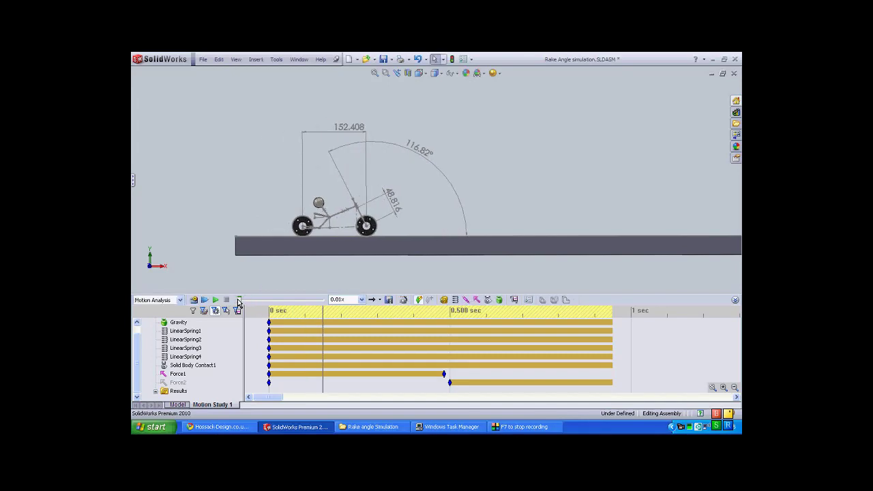
{"action": "left_click", "coordinate": [194, 331]}
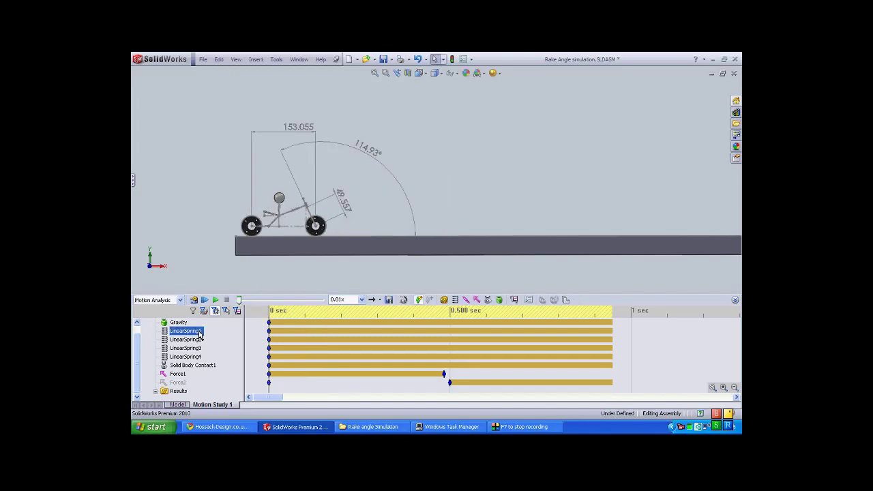
{"action": "left_click", "coordinate": [199, 340], "text": "ctrl"}
{"action": "left_click", "coordinate": [197, 347], "text": "ctrl"}
{"action": "left_click", "coordinate": [197, 356], "text": "ctrl"}
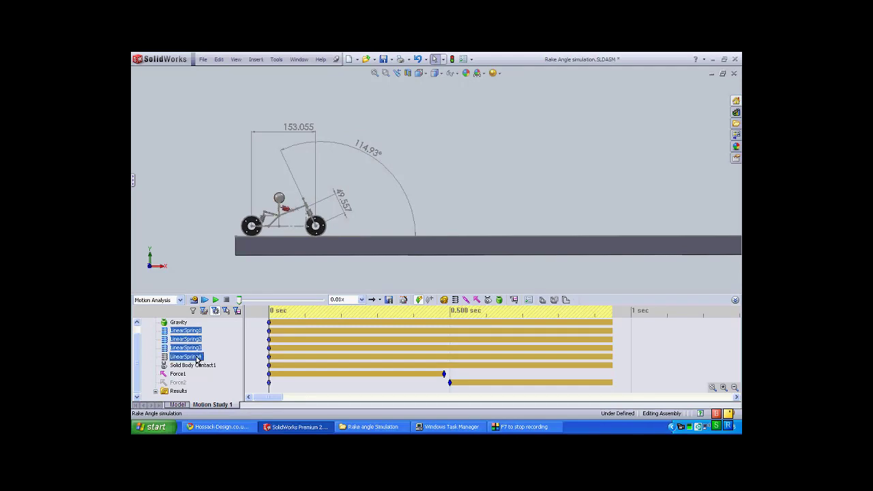
Examine where the four springs sit on the rear suspension, the front fork and around the rider mass.
{"action": "scroll", "coordinate": [259, 232], "scroll_direction": "up", "scroll_amount": 5}
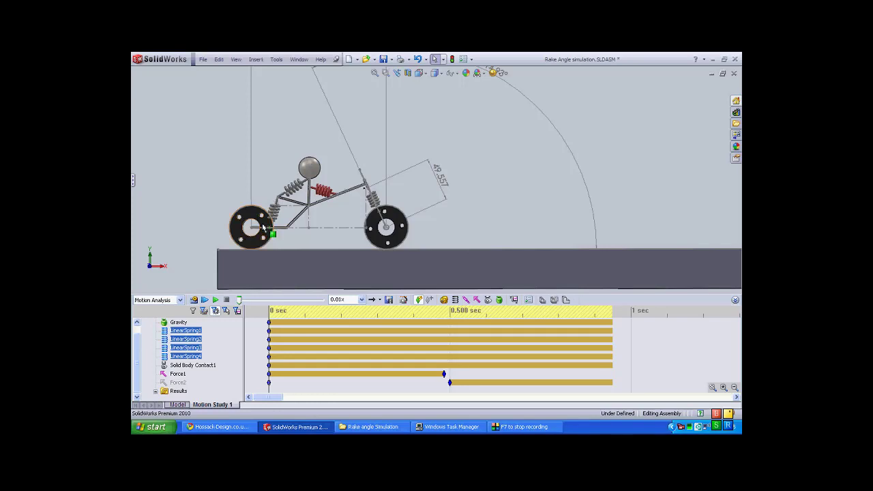
{"action": "scroll", "coordinate": [263, 227], "scroll_direction": "down", "scroll_amount": 2}
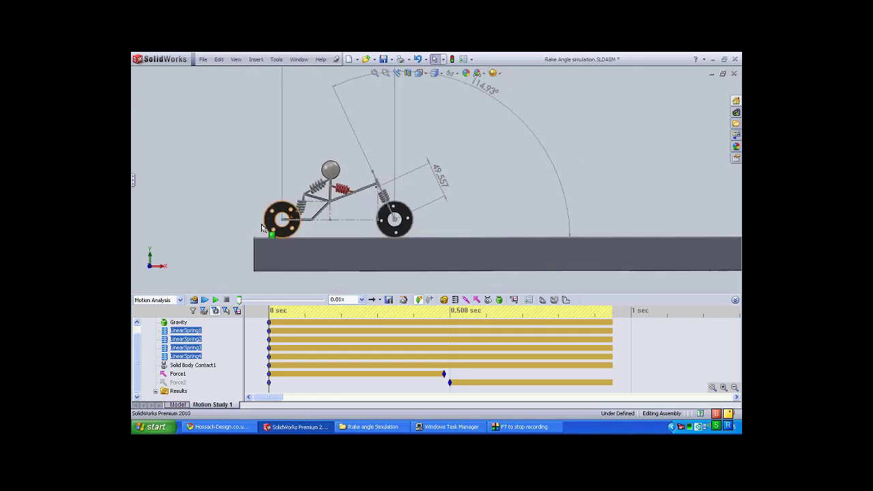
{"action": "scroll", "coordinate": [261, 224], "scroll_direction": "down", "scroll_amount": 2}
{"action": "scroll", "coordinate": [444, 126], "scroll_direction": "down", "scroll_amount": 2}
{"action": "scroll", "coordinate": [618, 191], "scroll_direction": "up", "scroll_amount": 4}
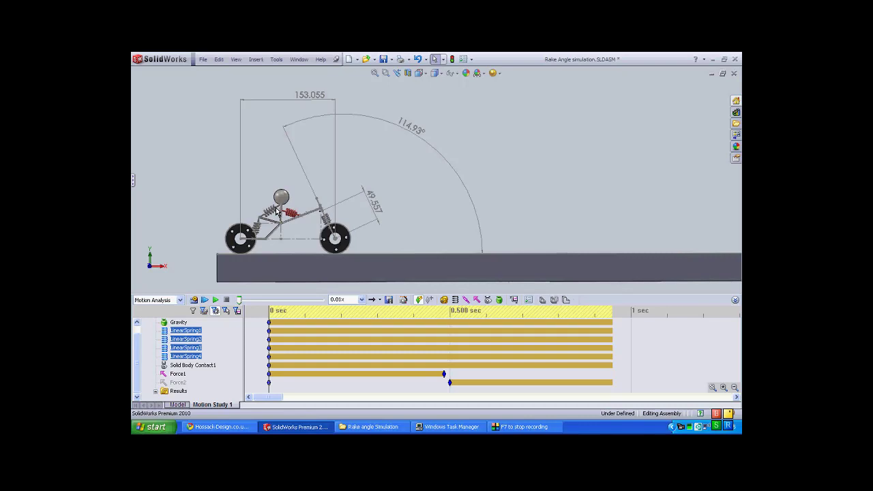
{"action": "scroll", "coordinate": [276, 213], "scroll_direction": "up", "scroll_amount": 1}
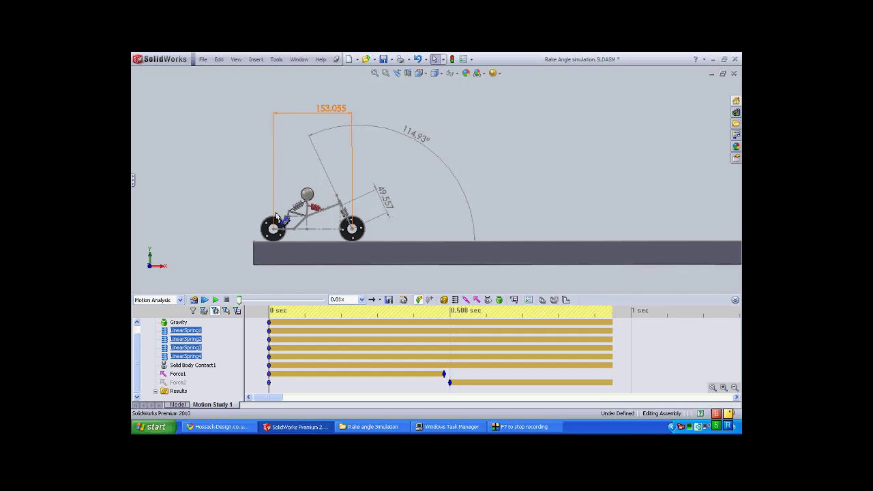
{"action": "scroll", "coordinate": [433, 179], "scroll_direction": "up", "scroll_amount": 1}
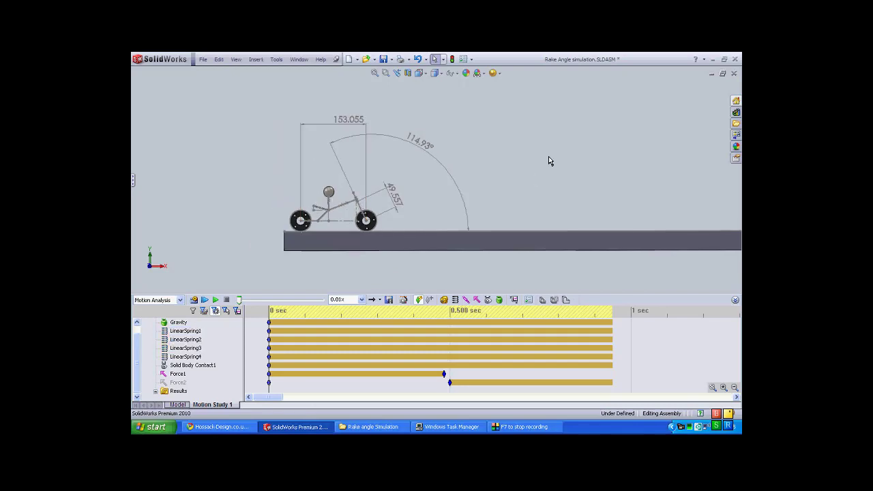
{"action": "scroll", "coordinate": [549, 162], "scroll_direction": "down", "scroll_amount": 1}
Highlight the four linear springs again and play the motion study with the timeline area reduced.
{"action": "left_click", "coordinate": [175, 333]}
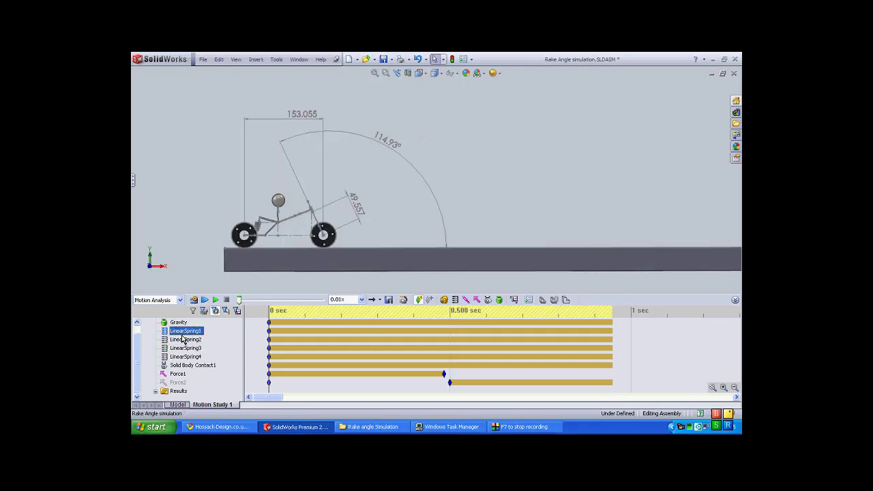
{"action": "left_click", "coordinate": [185, 339], "text": "ctrl"}
{"action": "left_click", "coordinate": [185, 348], "text": "ctrl"}
{"action": "left_click", "coordinate": [187, 357], "text": "ctrl"}
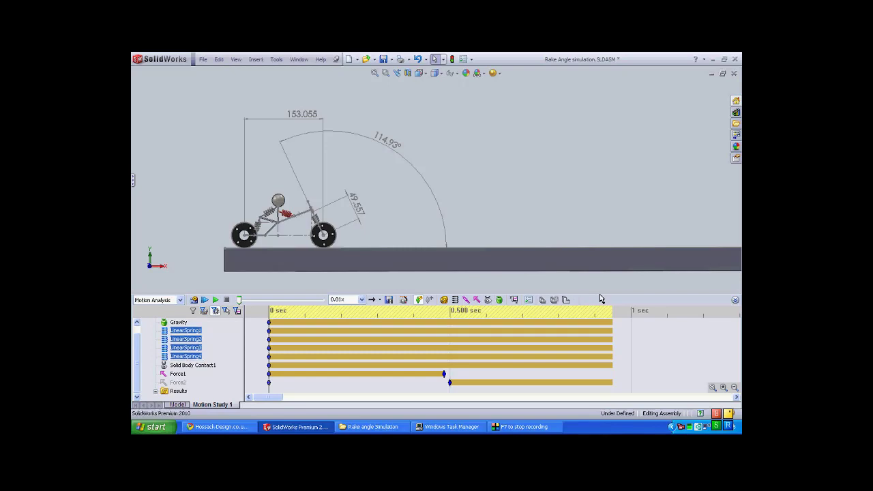
{"action": "left_click_drag", "start_coordinate": [600, 295], "coordinate": [600, 361]}
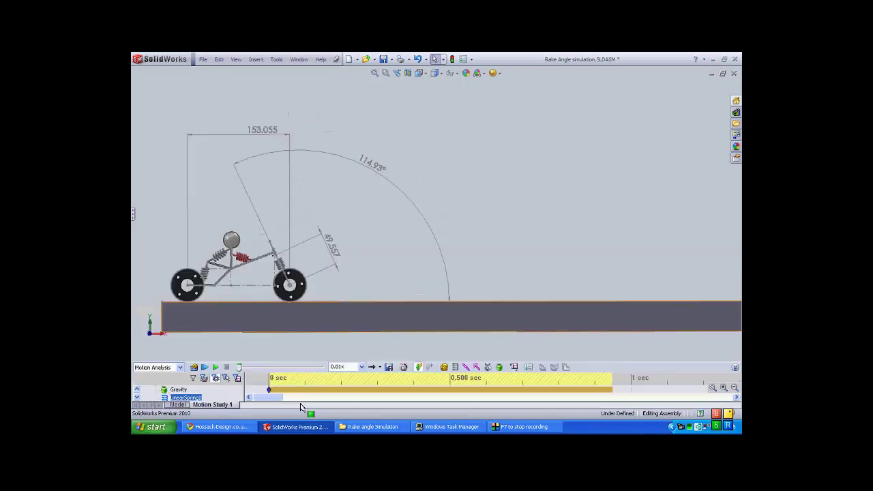
{"action": "left_click", "coordinate": [215, 369]}
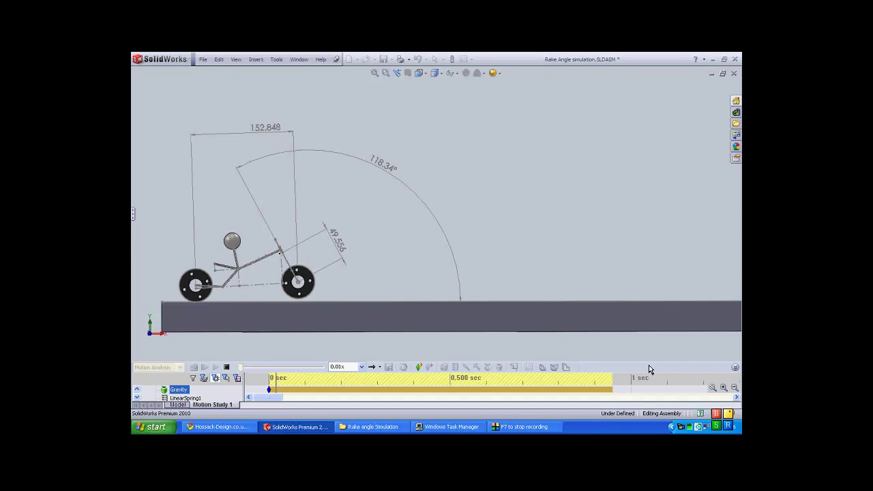
Enlarge the timeline area and select all four linear springs so they are shown during playback.
{"action": "left_click_drag", "start_coordinate": [649, 363], "coordinate": [649, 329]}
{"action": "left_click", "coordinate": [187, 365]}
{"action": "left_click", "coordinate": [185, 373], "text": "ctrl"}
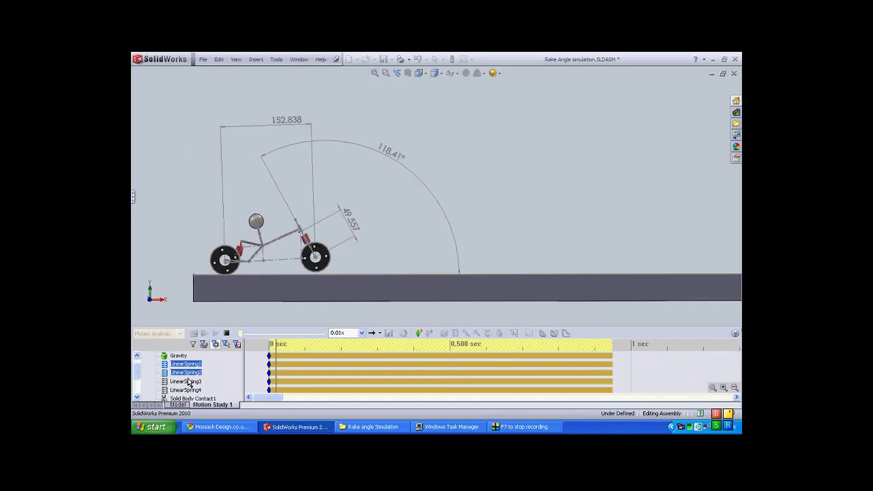
{"action": "left_click", "coordinate": [186, 382], "text": "ctrl"}
{"action": "left_click", "coordinate": [186, 390], "text": "ctrl"}
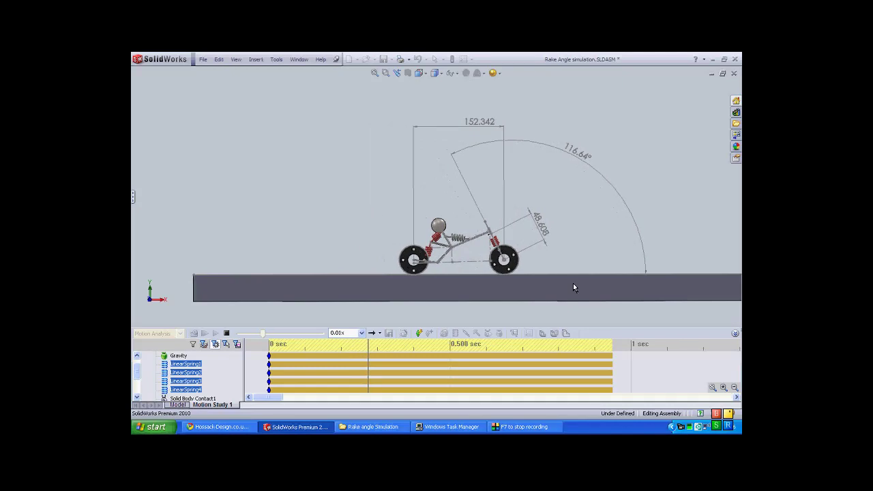
Follow the bike along the road during playback, examining the springs and the wheelbase, rake angle and fork length dimensions.
{"action": "middle_click_drag", "start_coordinate": [666, 208], "coordinate": [454, 211], "text": "ctrl"}
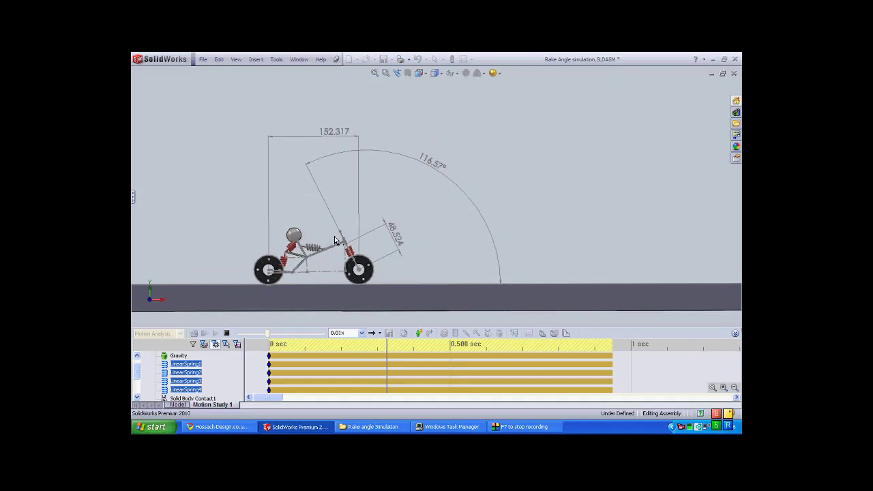
{"action": "scroll", "coordinate": [247, 234], "scroll_direction": "up", "scroll_amount": 2}
{"action": "scroll", "coordinate": [247, 234], "scroll_direction": "up", "scroll_amount": 3}
{"action": "scroll", "coordinate": [655, 209], "scroll_direction": "down", "scroll_amount": 2}
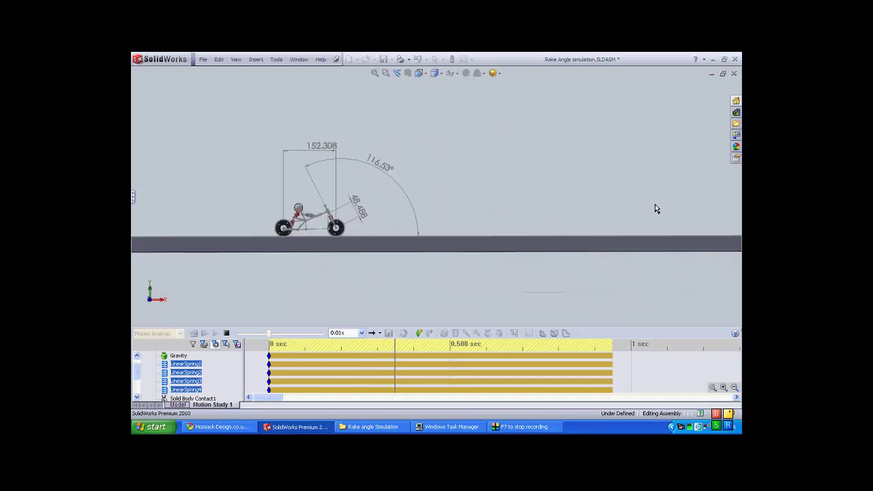
{"action": "scroll", "coordinate": [654, 209], "scroll_direction": "down", "scroll_amount": 2}
{"action": "scroll", "coordinate": [654, 208], "scroll_direction": "up", "scroll_amount": 2}
{"action": "scroll", "coordinate": [478, 273], "scroll_direction": "down", "scroll_amount": 2}
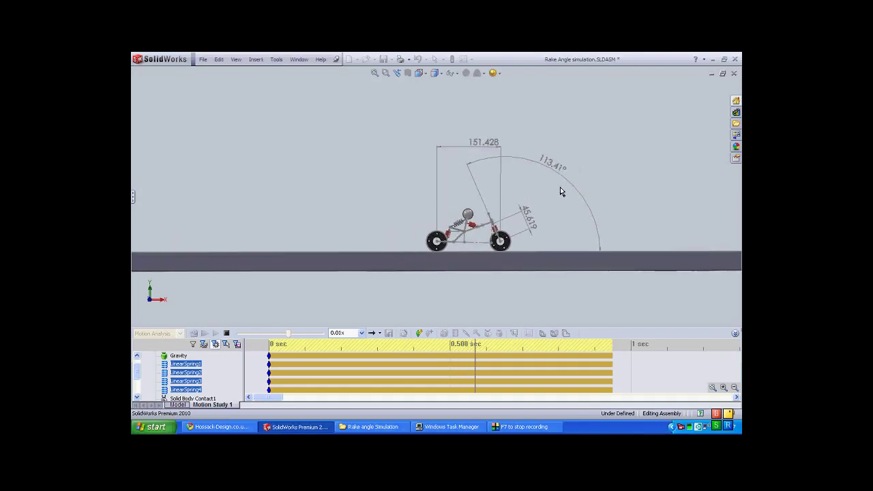
{"action": "scroll", "coordinate": [628, 213], "scroll_direction": "down", "scroll_amount": 5}
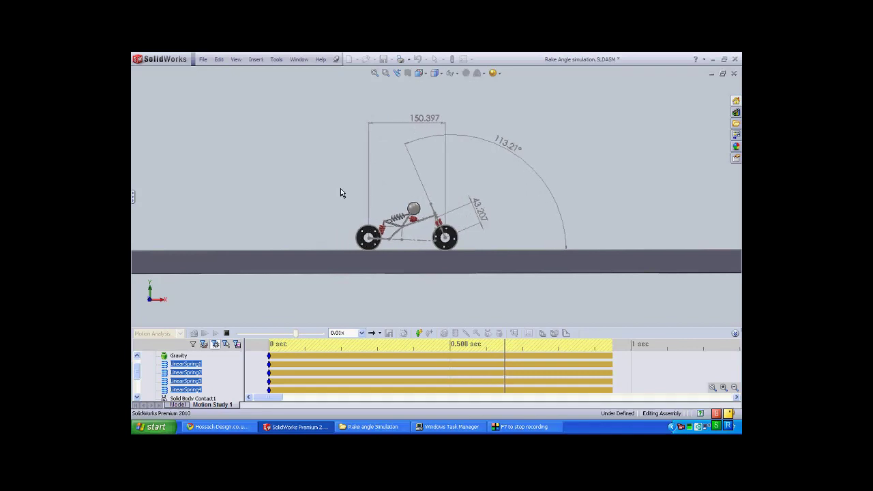
{"action": "scroll", "coordinate": [332, 208], "scroll_direction": "up", "scroll_amount": 3}
{"action": "scroll", "coordinate": [667, 188], "scroll_direction": "down", "scroll_amount": 1}
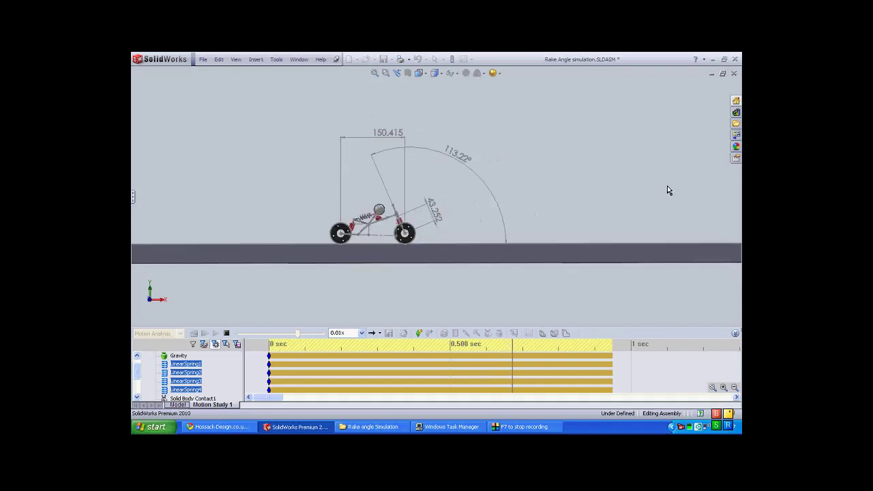
{"action": "scroll", "coordinate": [641, 198], "scroll_direction": "down", "scroll_amount": 1}
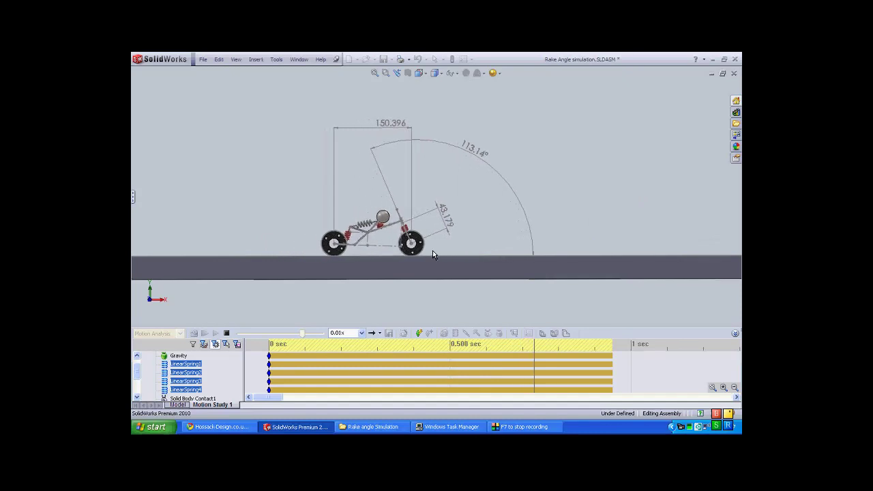
{"action": "scroll", "coordinate": [603, 243], "scroll_direction": "up", "scroll_amount": 1}
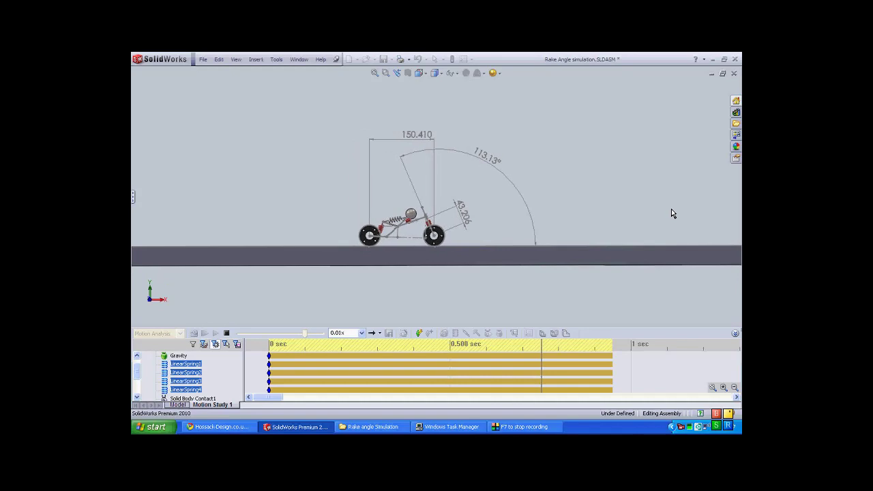
{"action": "scroll", "coordinate": [671, 209], "scroll_direction": "down", "scroll_amount": 1}
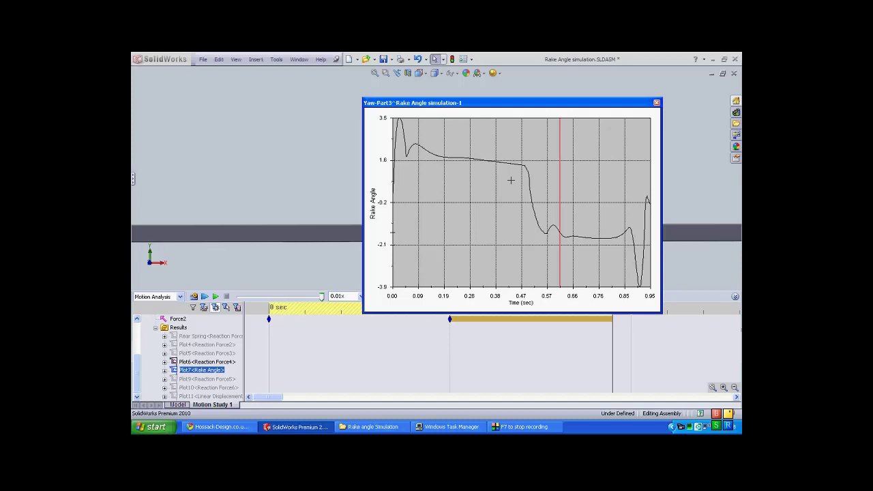
Set the study time to about 0.49 s in the rake angle plot and move the plot window aside.
{"action": "left_click", "coordinate": [527, 258]}
{"action": "left_click", "coordinate": [526, 260]}
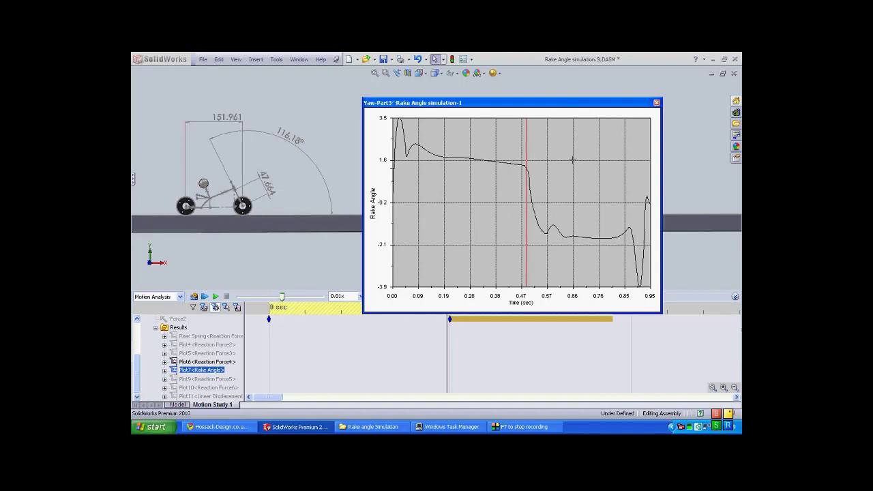
{"action": "left_click_drag", "start_coordinate": [564, 105], "coordinate": [506, 102]}
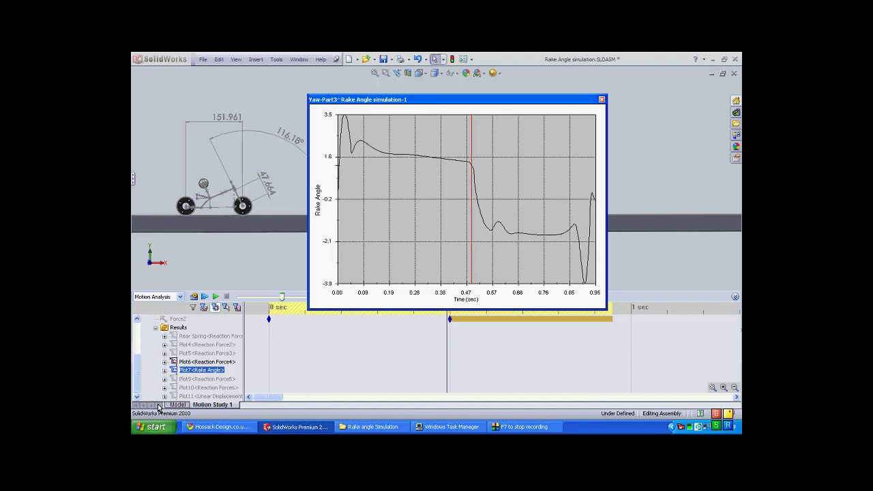
Show the linear displacement plot, Plot11, and arrange it with the rake angle plot to uncover the motion study tools.
{"action": "left_click", "coordinate": [146, 387]}
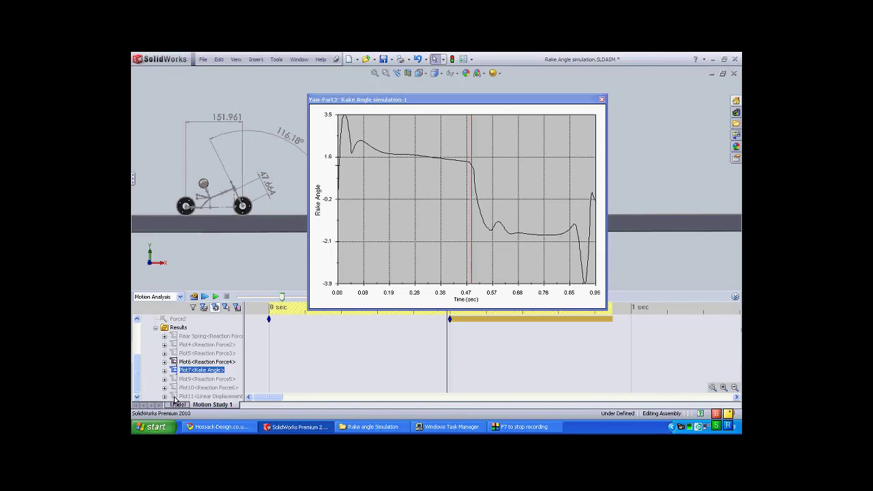
{"action": "right_click", "coordinate": [178, 396]}
{"action": "left_click", "coordinate": [205, 334]}
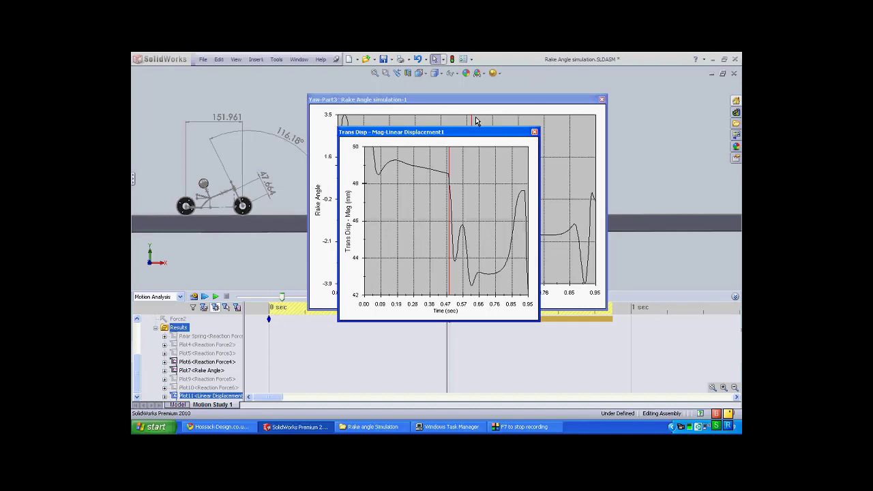
{"action": "left_click_drag", "start_coordinate": [476, 131], "coordinate": [441, 114]}
{"action": "left_click_drag", "start_coordinate": [511, 102], "coordinate": [516, 69]}
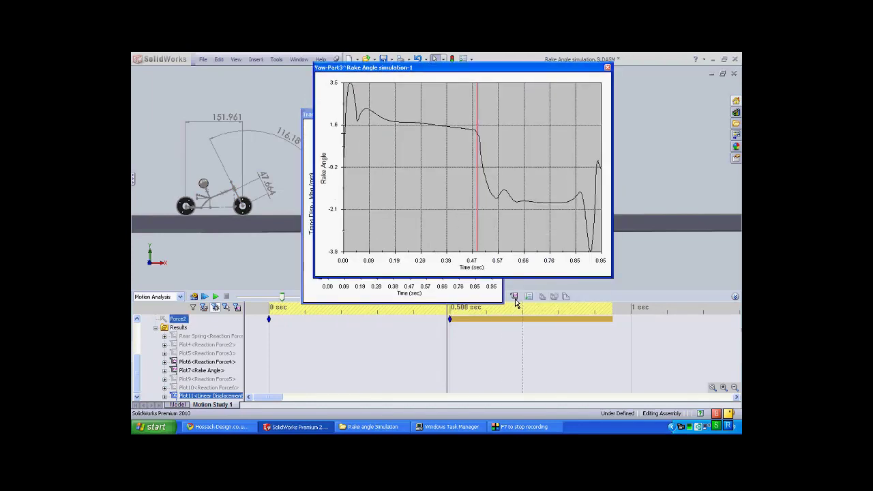
Set up a new motion result plot for displacement/velocity/acceleration, using the X component of linear displacement against time.
{"action": "left_click", "coordinate": [515, 297]}
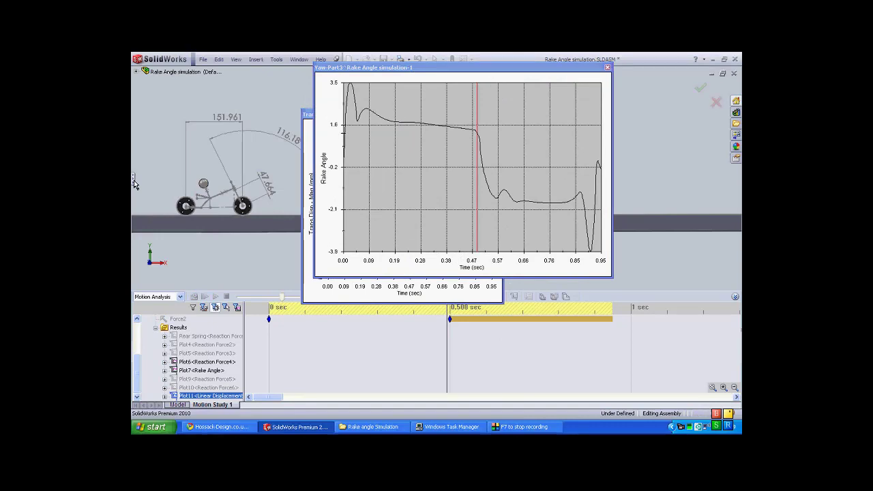
{"action": "left_click", "coordinate": [181, 124]}
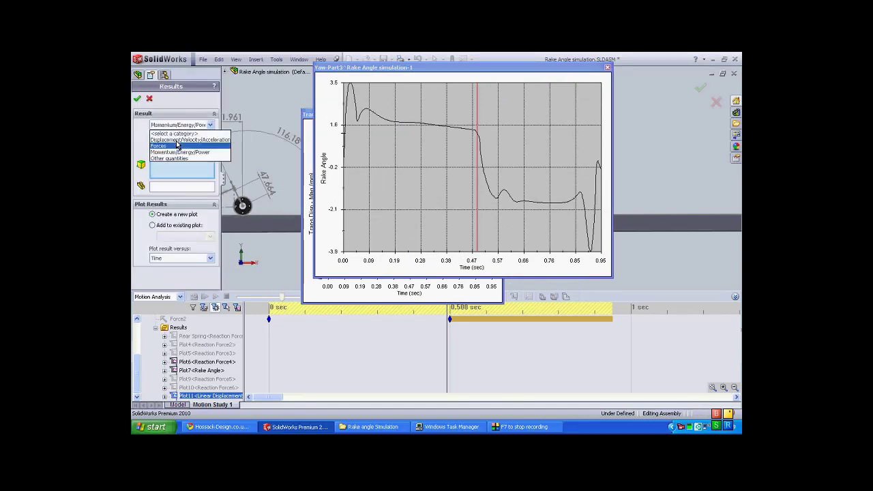
{"action": "left_click", "coordinate": [179, 139]}
{"action": "left_click", "coordinate": [179, 138]}
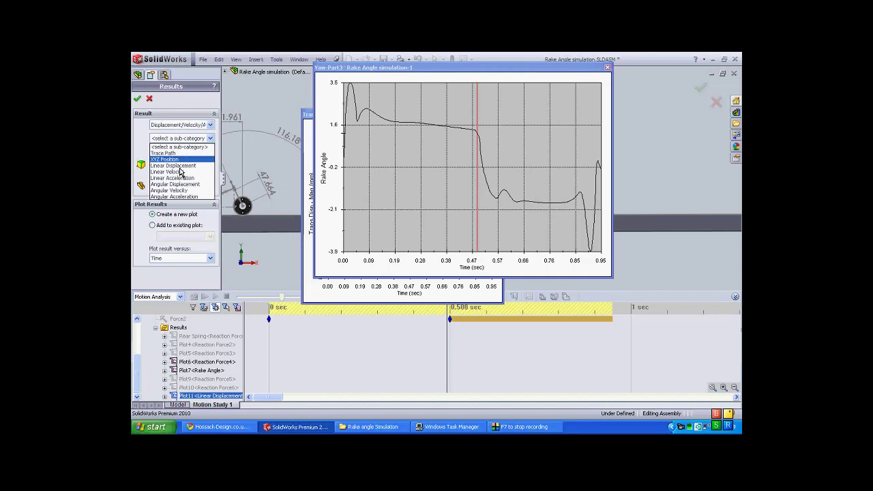
{"action": "left_click", "coordinate": [174, 165]}
{"action": "left_click", "coordinate": [180, 152]}
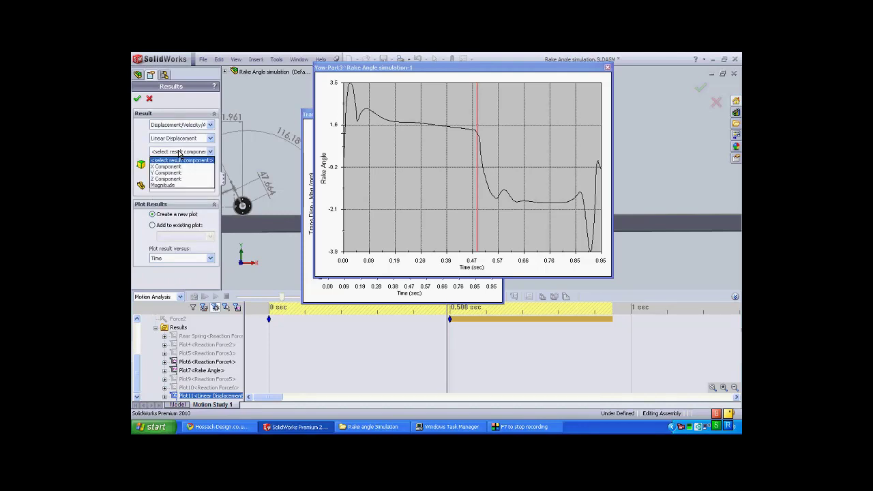
{"action": "left_click", "coordinate": [175, 166]}
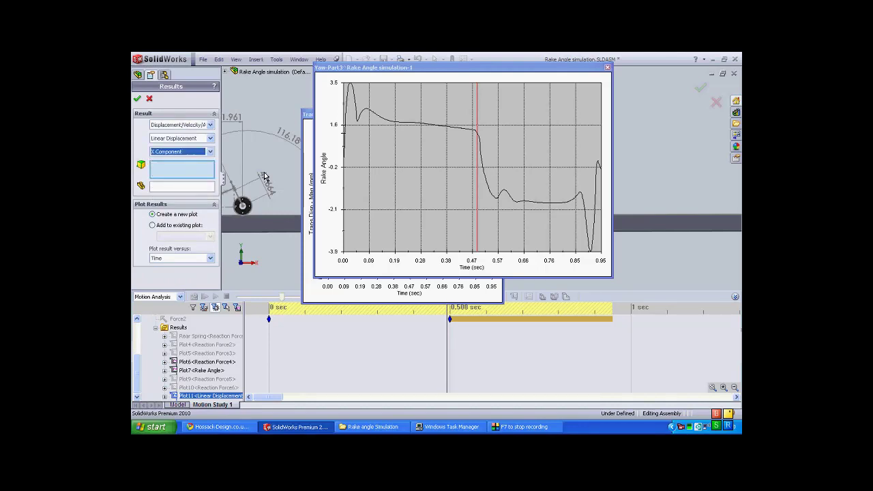
Plot the displacement between the rear and front wheel centre points and update the start of the animation to the new positions.
{"action": "scroll", "coordinate": [286, 186], "scroll_direction": "up", "scroll_amount": 3}
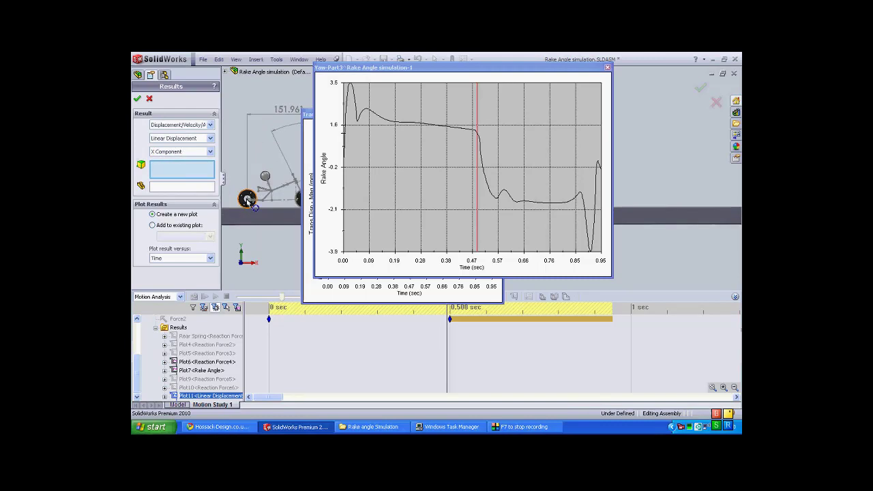
{"action": "scroll", "coordinate": [259, 200], "scroll_direction": "down", "scroll_amount": 3}
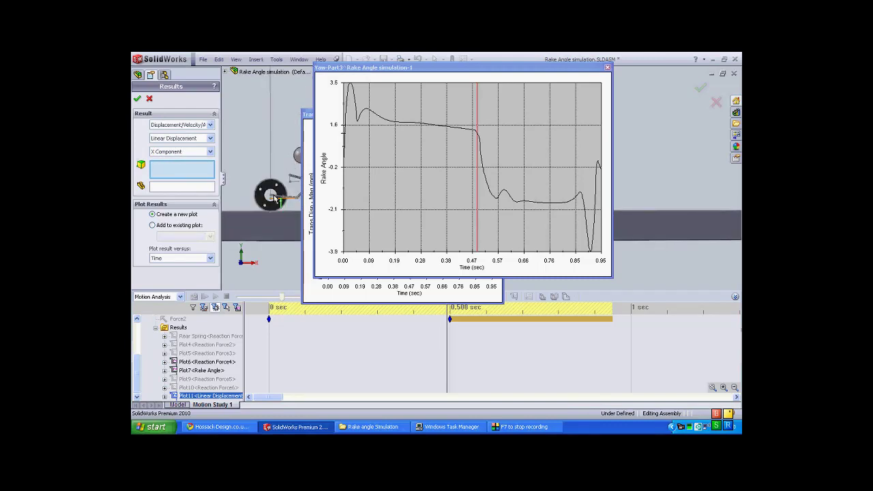
{"action": "left_click", "coordinate": [272, 197]}
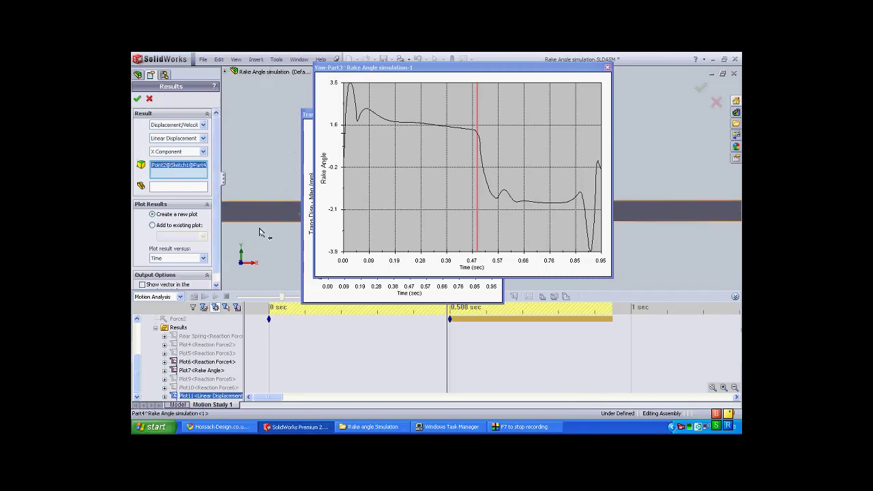
{"action": "scroll", "coordinate": [286, 212], "scroll_direction": "up", "scroll_amount": 2}
{"action": "left_click_drag", "start_coordinate": [408, 174], "coordinate": [592, 263]}
{"action": "left_click_drag", "start_coordinate": [382, 114], "coordinate": [505, 255]}
{"action": "scroll", "coordinate": [428, 192], "scroll_direction": "down", "scroll_amount": 2}
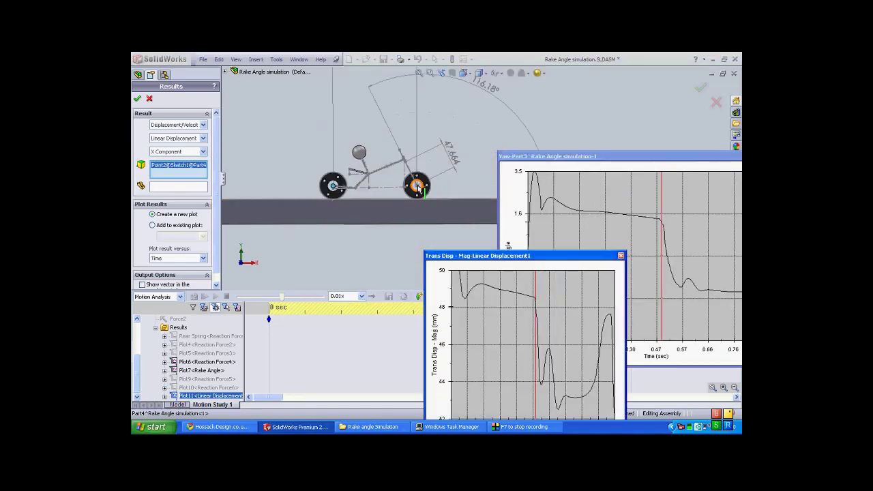
{"action": "left_click", "coordinate": [417, 186]}
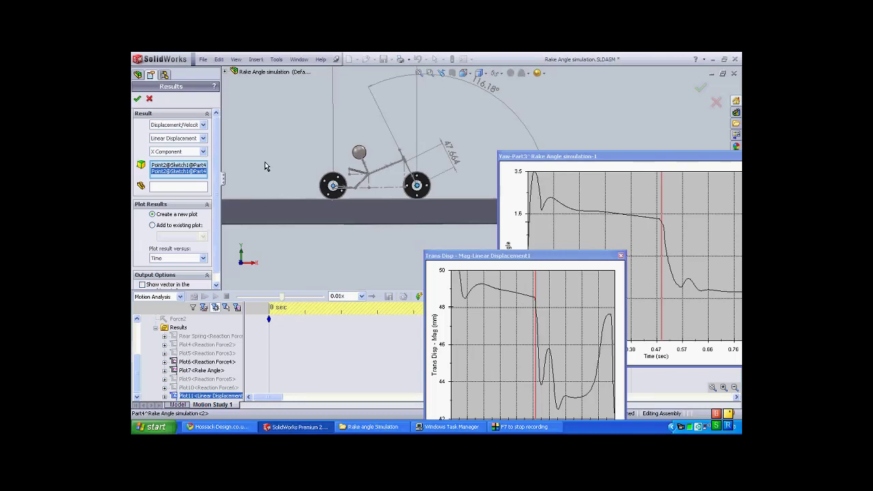
{"action": "key", "text": "Return"}
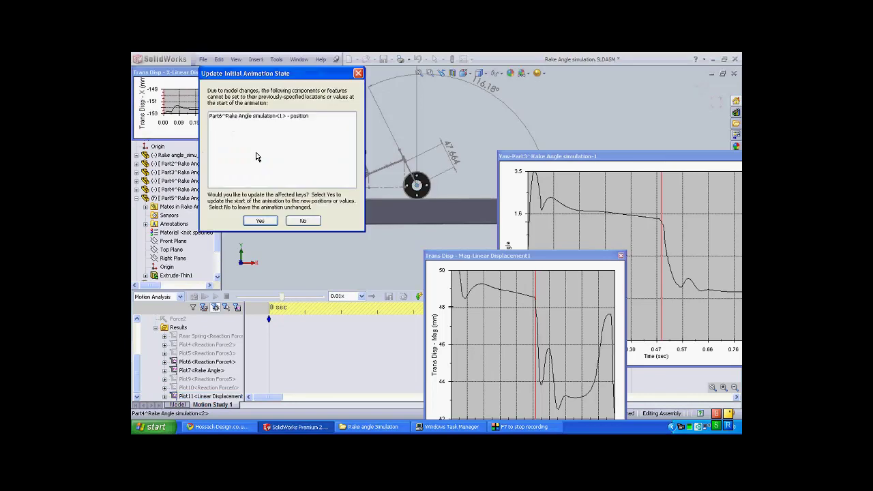
{"action": "left_click", "coordinate": [267, 221]}
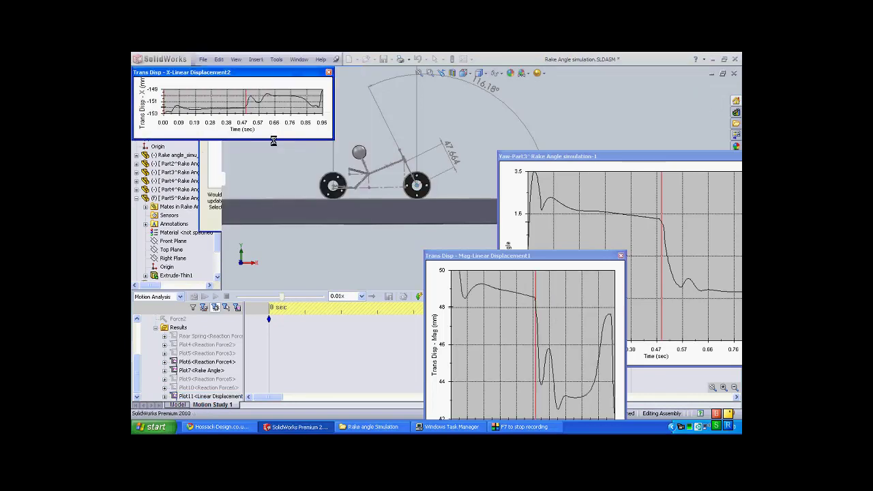
Enlarge and arrange the plot windows around the bike, and bring the wheelbase dimension down closer to it.
{"action": "left_click_drag", "start_coordinate": [272, 141], "coordinate": [274, 240]}
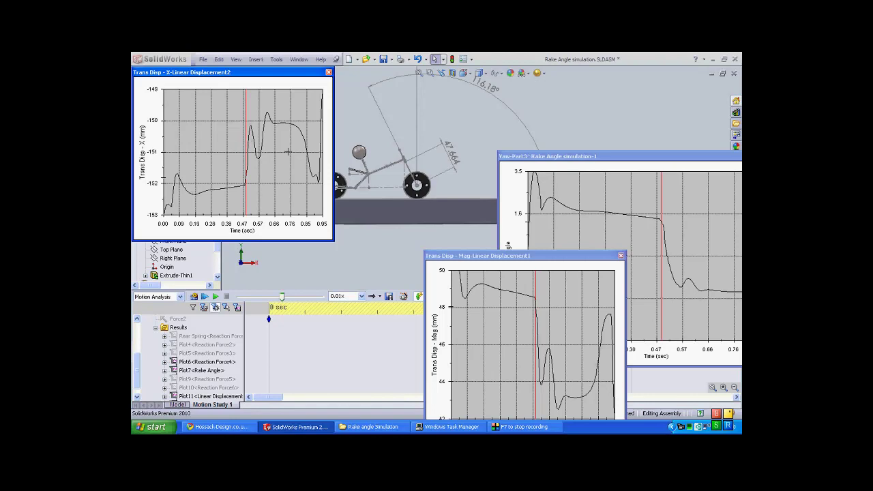
{"action": "left_click_drag", "start_coordinate": [307, 80], "coordinate": [336, 104]}
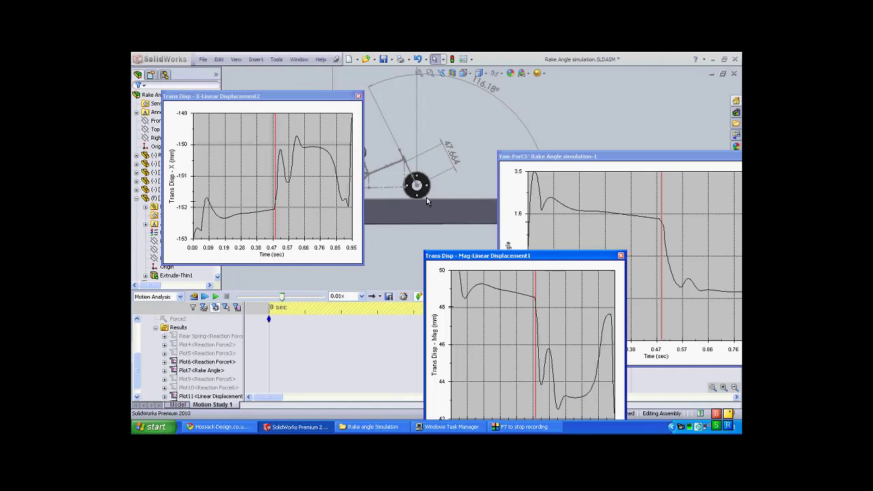
{"action": "left_click_drag", "start_coordinate": [544, 261], "coordinate": [382, 208]}
{"action": "left_click_drag", "start_coordinate": [595, 156], "coordinate": [561, 213]}
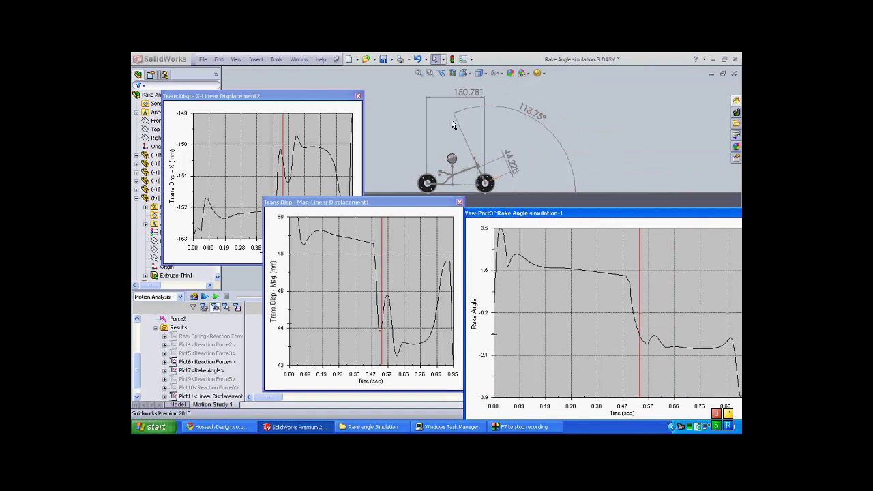
{"action": "left_click_drag", "start_coordinate": [468, 95], "coordinate": [451, 127]}
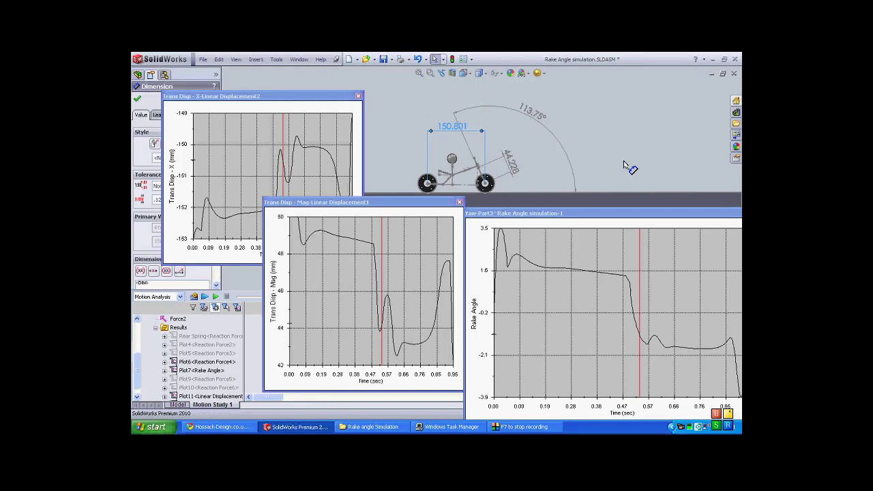
{"action": "left_click", "coordinate": [247, 87]}
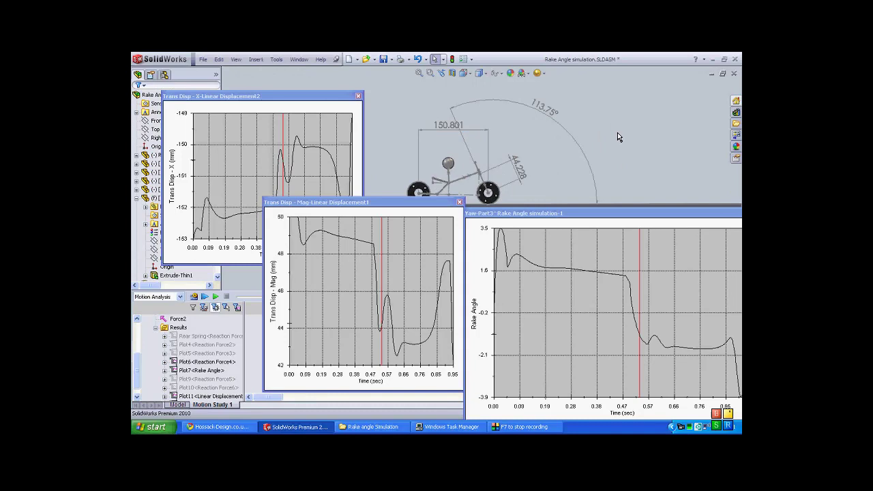
Minimise the current assembly and maximise the Girder Rake Angle simulation assembly with its bike in view.
{"action": "left_click", "coordinate": [712, 74]}
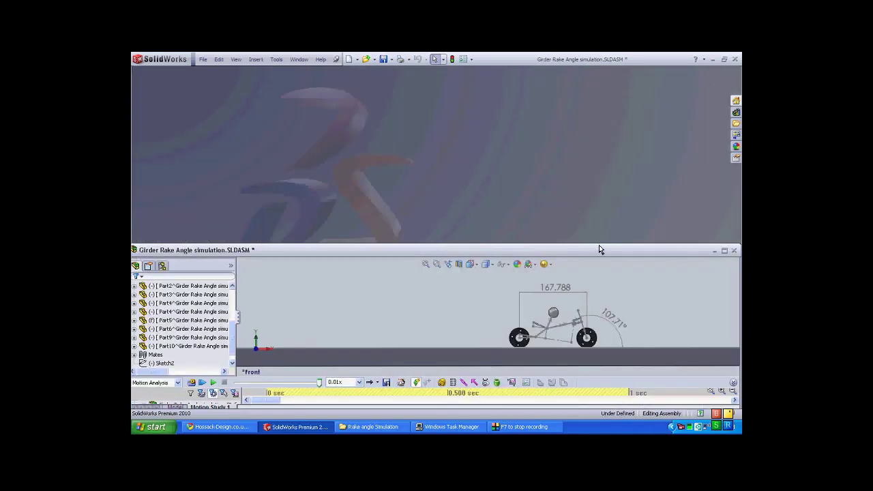
{"action": "double_click", "coordinate": [596, 251]}
{"action": "scroll", "coordinate": [448, 271], "scroll_direction": "up", "scroll_amount": 2}
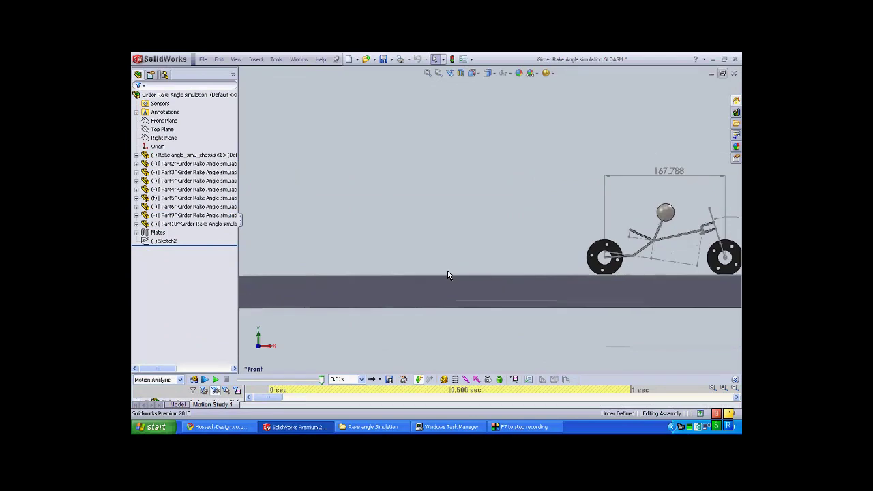
{"action": "scroll", "coordinate": [572, 234], "scroll_direction": "up", "scroll_amount": 1}
{"action": "scroll", "coordinate": [571, 234], "scroll_direction": "up", "scroll_amount": 1}
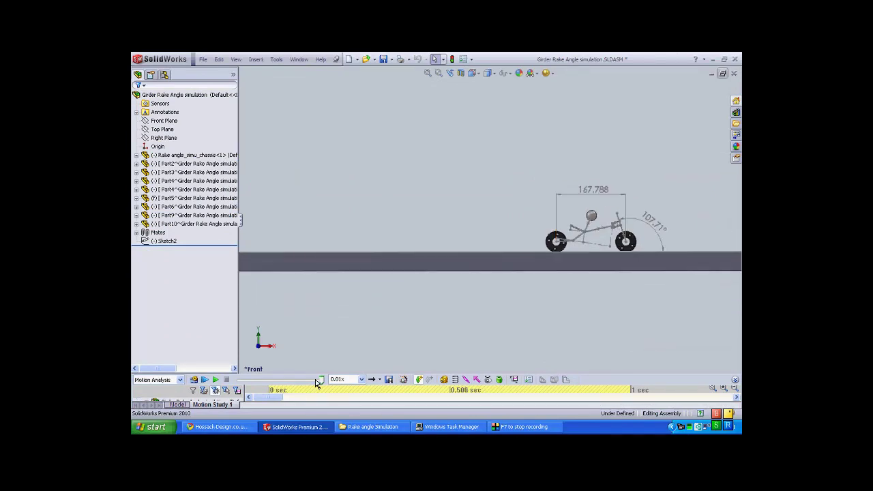
Rewind the girder motion study to 0 sec and play it with the bike in view at the road's start.
{"action": "left_click_drag", "start_coordinate": [321, 381], "coordinate": [239, 379]}
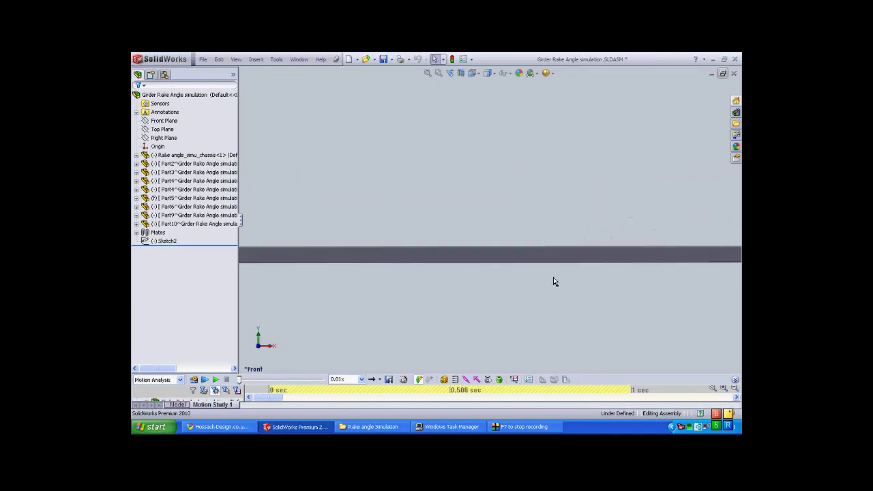
{"action": "scroll", "coordinate": [549, 275], "scroll_direction": "up", "scroll_amount": 2}
{"action": "scroll", "coordinate": [298, 225], "scroll_direction": "down", "scroll_amount": 4}
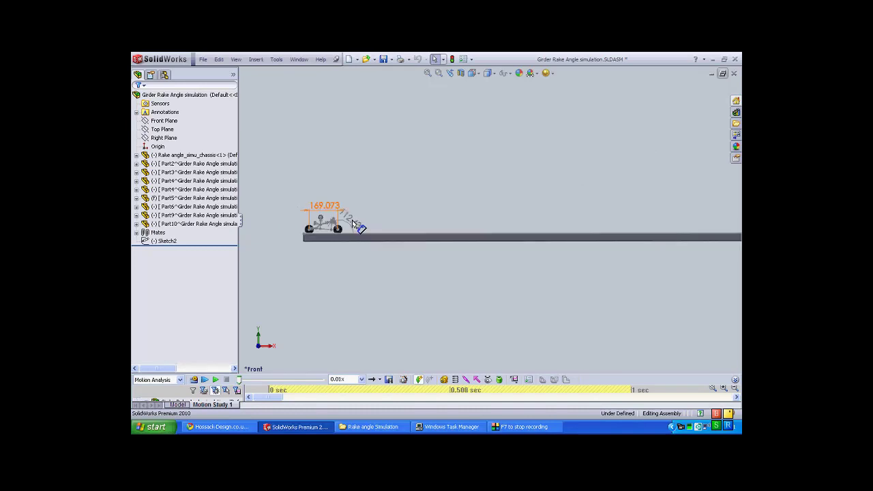
{"action": "scroll", "coordinate": [450, 238], "scroll_direction": "down", "scroll_amount": 1}
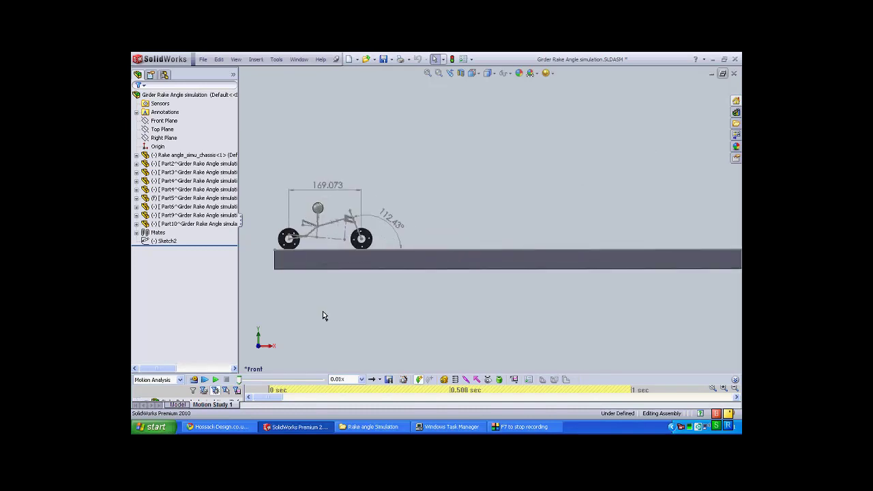
{"action": "left_click", "coordinate": [219, 380]}
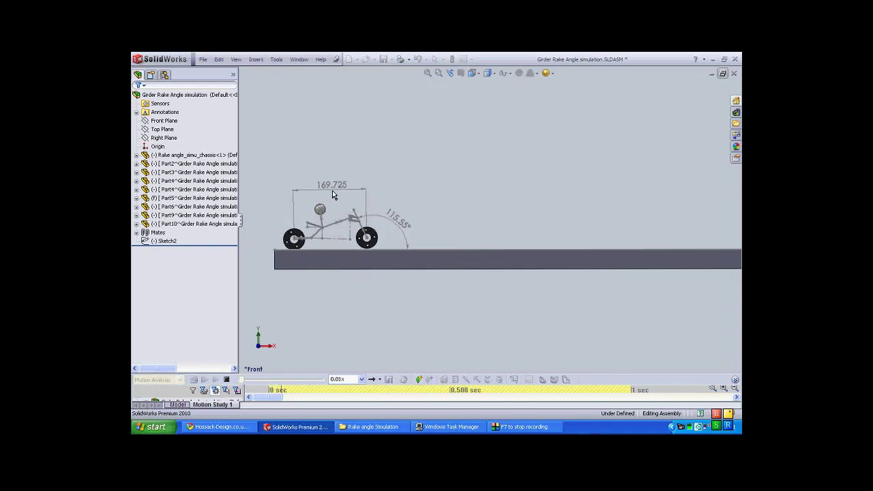
Select LinearSpring10, LinearSpring11, LinearSpring14 and LinearSpring15 to show them, and restart the girder study from 0 sec.
{"action": "left_click", "coordinate": [187, 348]}
{"action": "left_click", "coordinate": [178, 357], "text": "ctrl"}
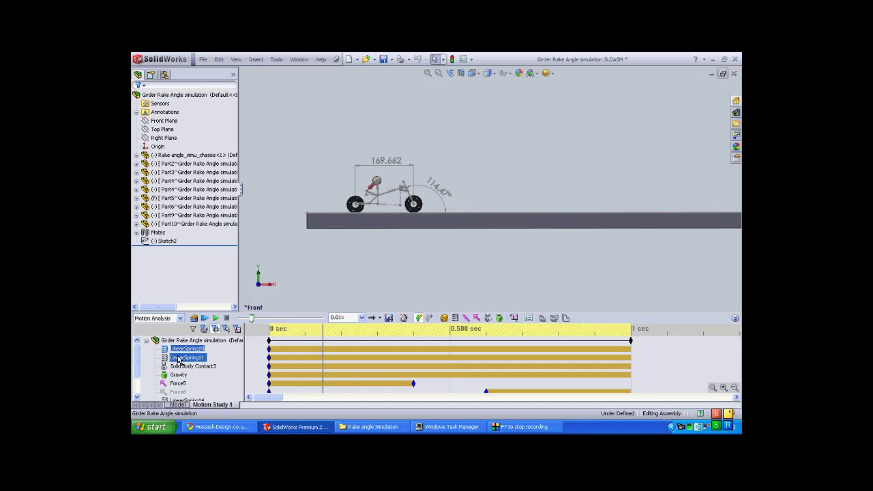
{"action": "scroll", "coordinate": [198, 375], "scroll_direction": "down", "scroll_amount": 1}
{"action": "left_click", "coordinate": [189, 374]}
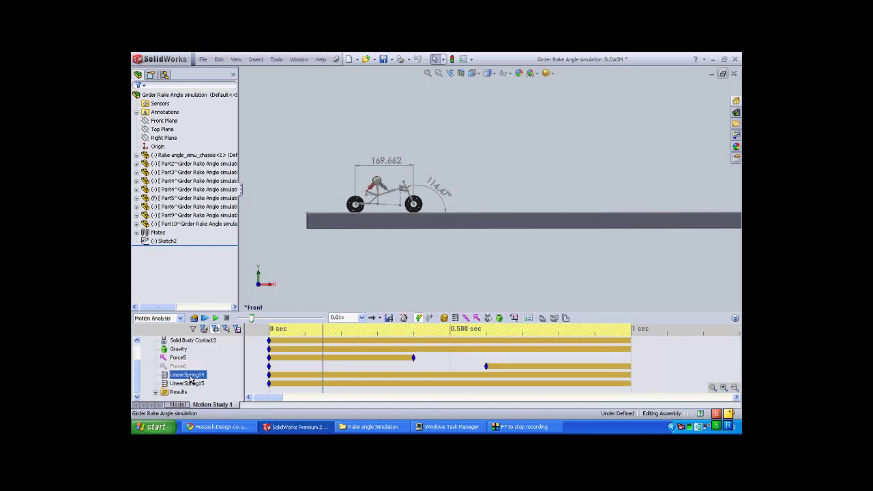
{"action": "left_click", "coordinate": [188, 384], "text": "ctrl"}
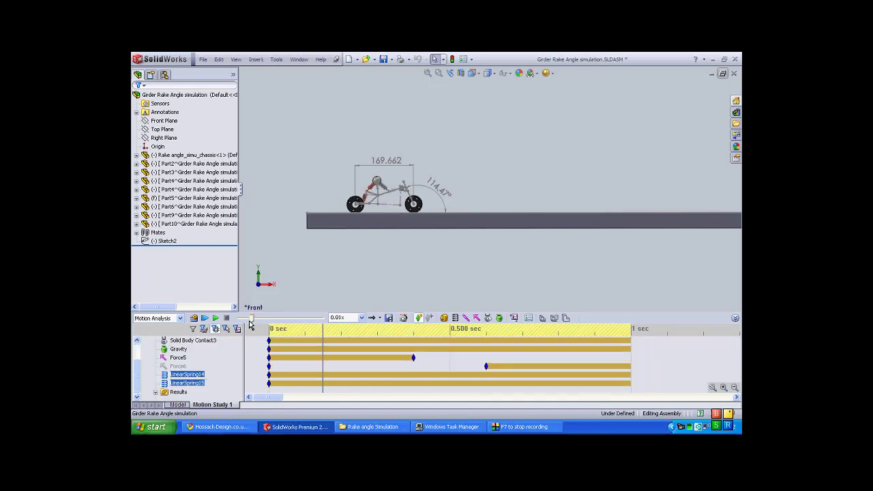
{"action": "left_click_drag", "start_coordinate": [251, 318], "coordinate": [238, 318]}
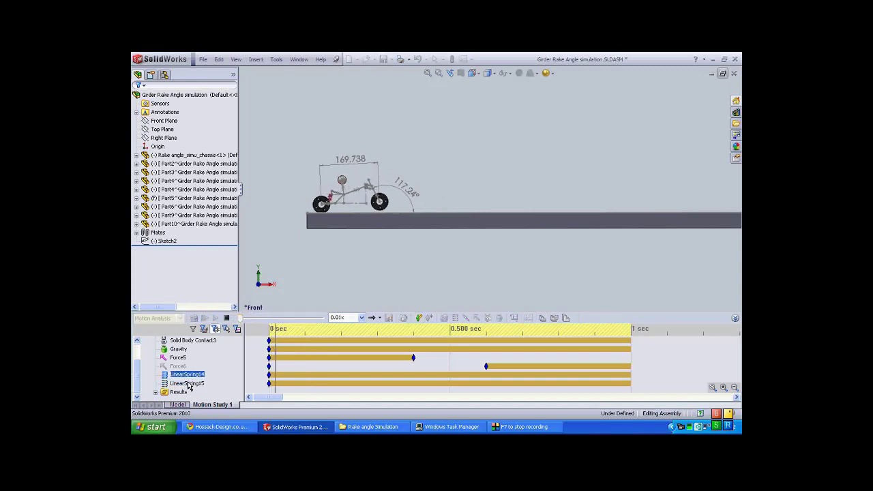
Examine the springs, girder fork, wheelbase dimension and rake angle dimension up close while the motion study plays.
{"action": "scroll", "coordinate": [191, 375], "scroll_direction": "up", "scroll_amount": 1}
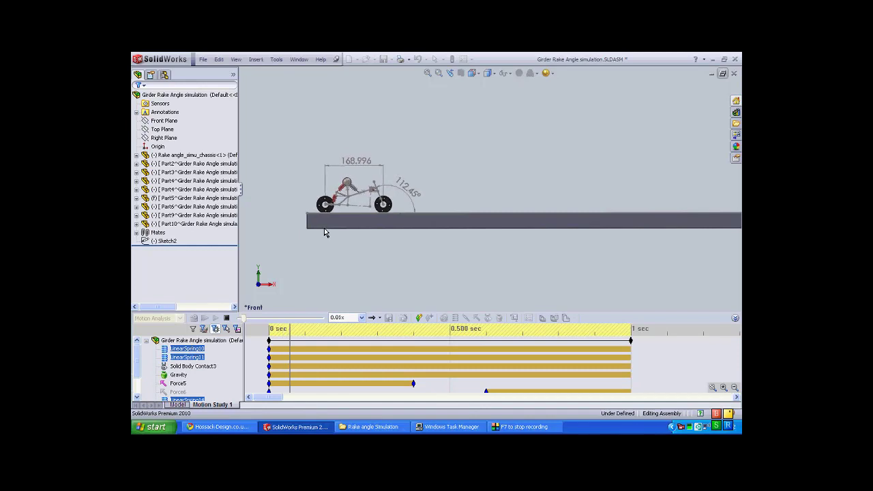
{"action": "scroll", "coordinate": [450, 188], "scroll_direction": "down", "scroll_amount": 4}
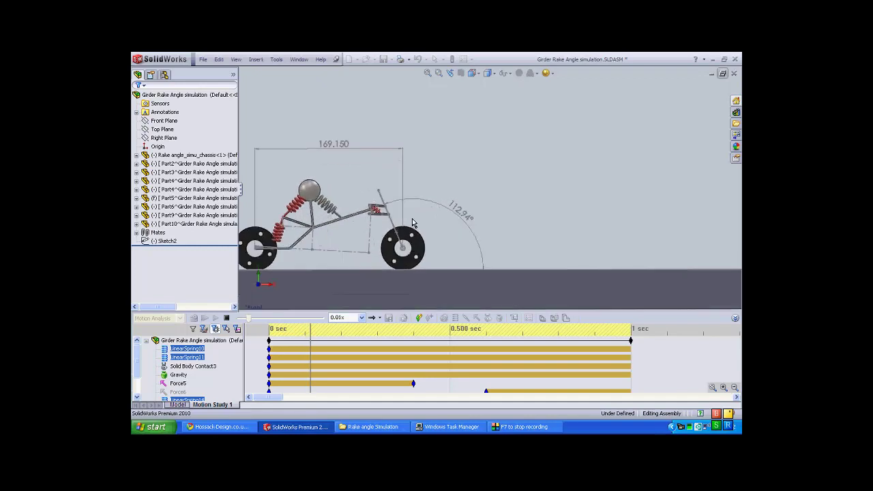
{"action": "scroll", "coordinate": [392, 222], "scroll_direction": "down", "scroll_amount": 5}
{"action": "scroll", "coordinate": [431, 196], "scroll_direction": "up", "scroll_amount": 5}
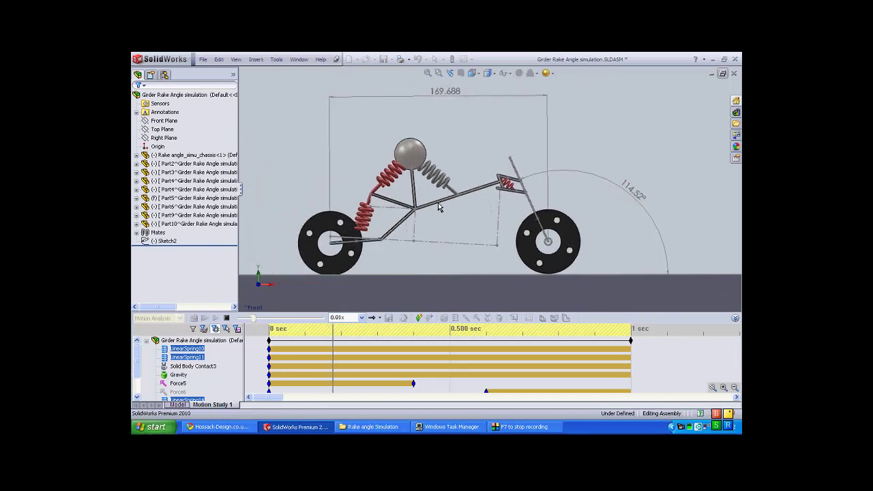
{"action": "scroll", "coordinate": [546, 199], "scroll_direction": "up", "scroll_amount": 3}
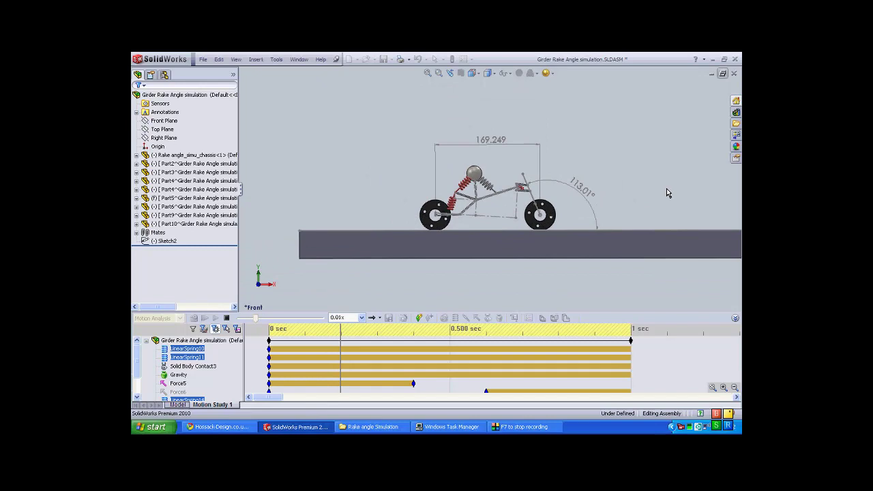
{"action": "scroll", "coordinate": [683, 228], "scroll_direction": "up", "scroll_amount": 2}
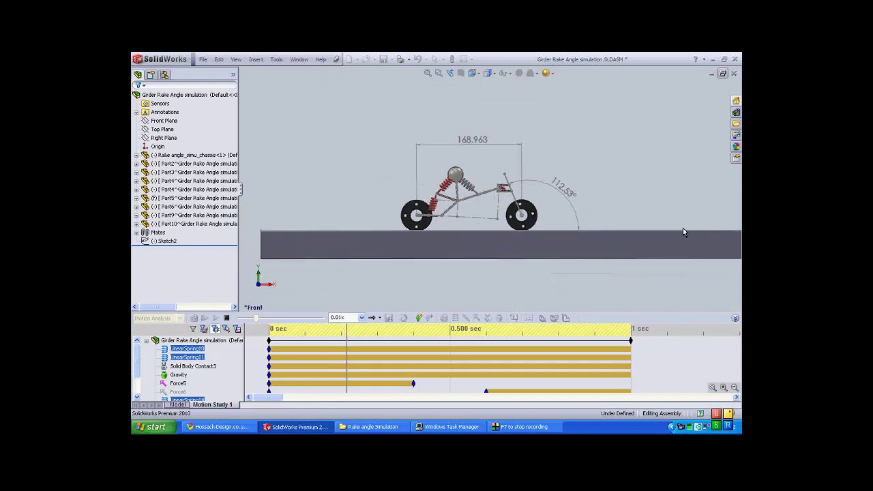
{"action": "scroll", "coordinate": [588, 246], "scroll_direction": "down", "scroll_amount": 2}
{"action": "scroll", "coordinate": [510, 269], "scroll_direction": "up", "scroll_amount": 2}
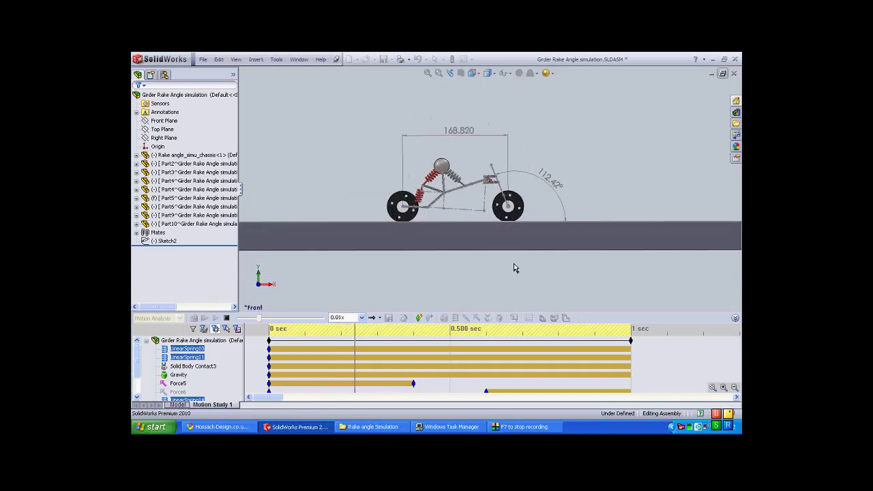
{"action": "scroll", "coordinate": [726, 189], "scroll_direction": "up", "scroll_amount": 1}
{"action": "scroll", "coordinate": [709, 192], "scroll_direction": "down", "scroll_amount": 1}
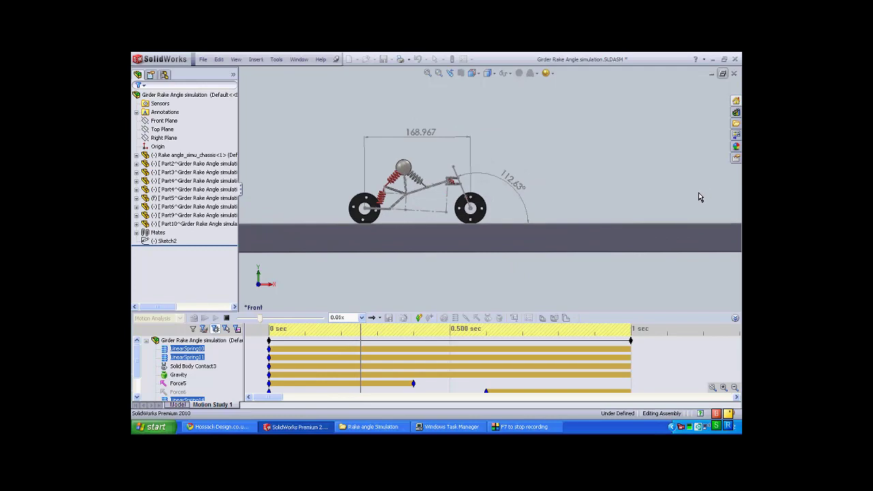
Follow the bike along the road through the rest of the playback, watching the suspension and rake angle respond to Force5 and Force6.
{"action": "scroll", "coordinate": [695, 195], "scroll_direction": "down", "scroll_amount": 2}
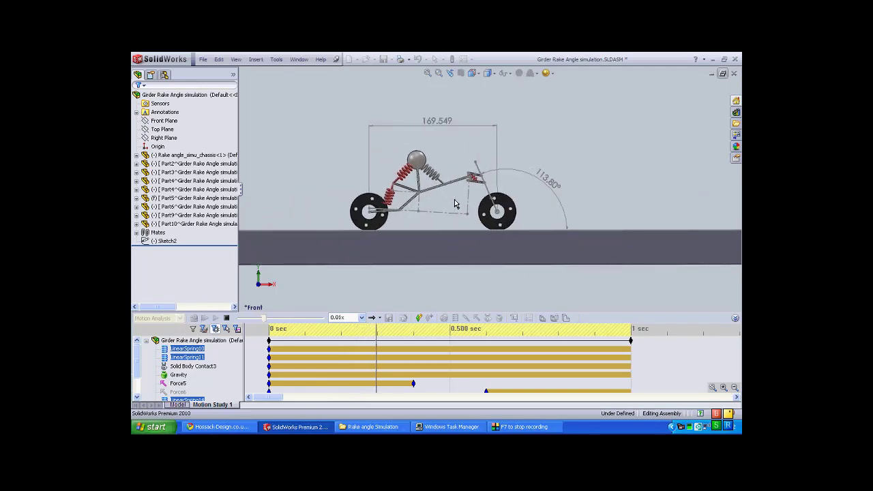
{"action": "scroll", "coordinate": [455, 205], "scroll_direction": "up", "scroll_amount": 1}
{"action": "scroll", "coordinate": [645, 197], "scroll_direction": "up", "scroll_amount": 1}
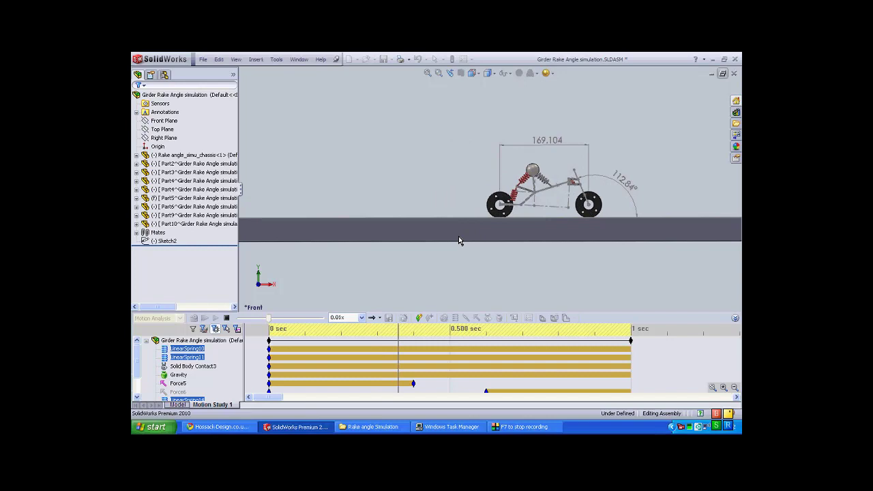
{"action": "scroll", "coordinate": [460, 237], "scroll_direction": "up", "scroll_amount": 1}
{"action": "scroll", "coordinate": [461, 239], "scroll_direction": "up", "scroll_amount": 1}
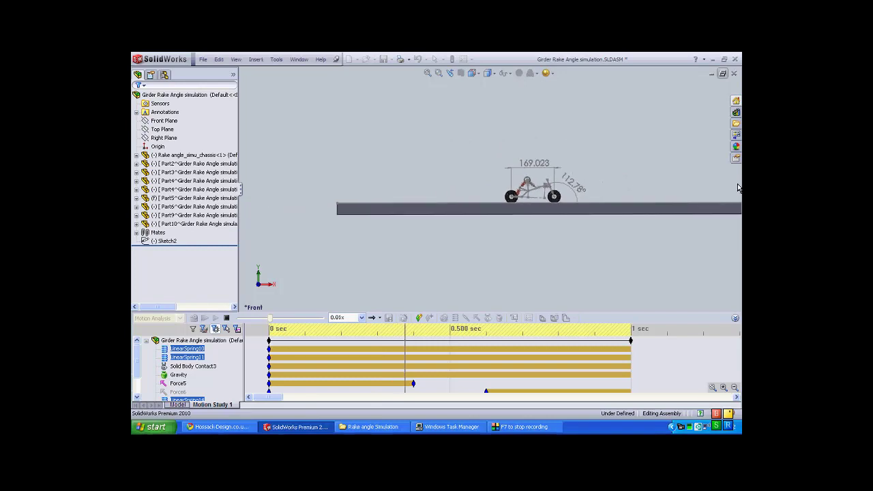
{"action": "scroll", "coordinate": [600, 199], "scroll_direction": "down", "scroll_amount": 1}
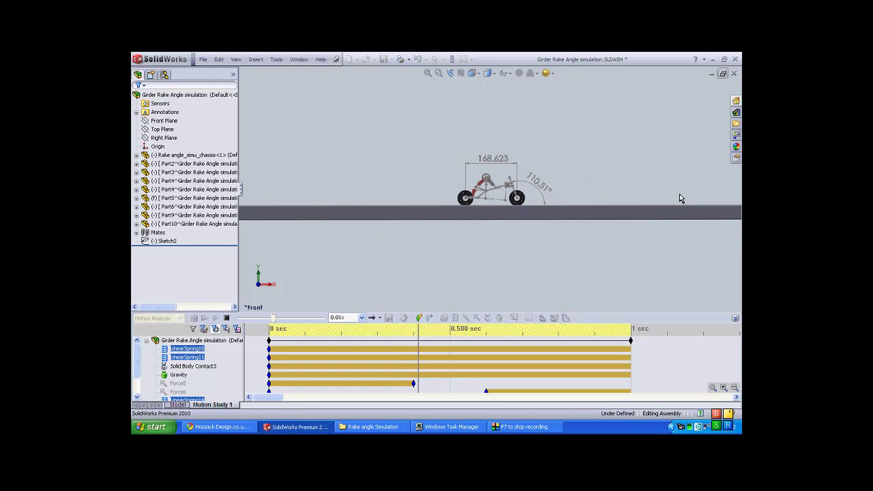
{"action": "scroll", "coordinate": [679, 194], "scroll_direction": "up", "scroll_amount": 1}
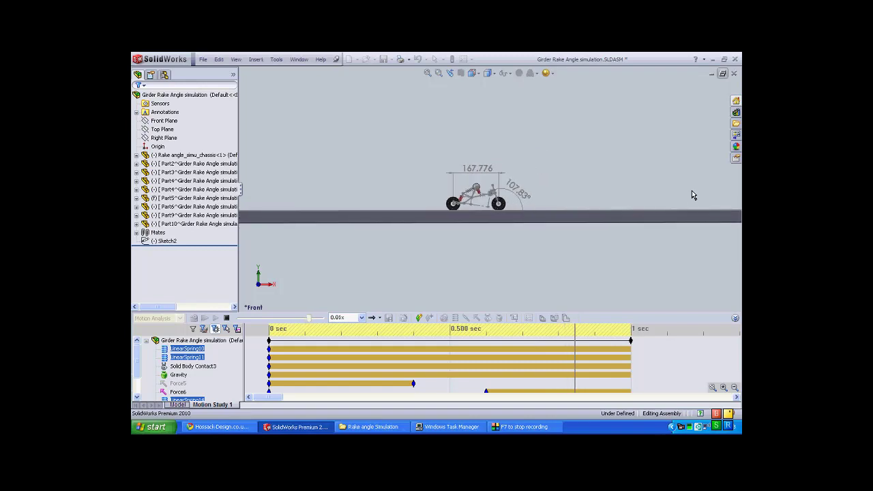
{"action": "scroll", "coordinate": [515, 188], "scroll_direction": "down", "scroll_amount": 2}
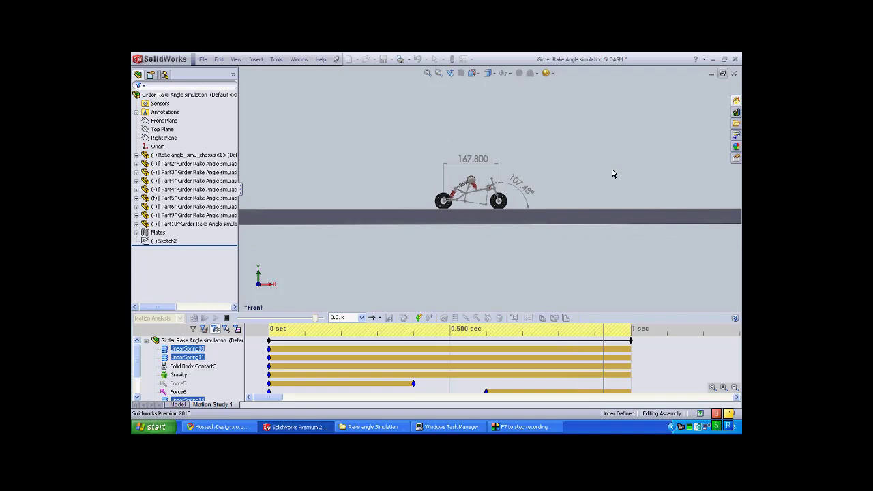
{"action": "scroll", "coordinate": [611, 171], "scroll_direction": "down", "scroll_amount": 1}
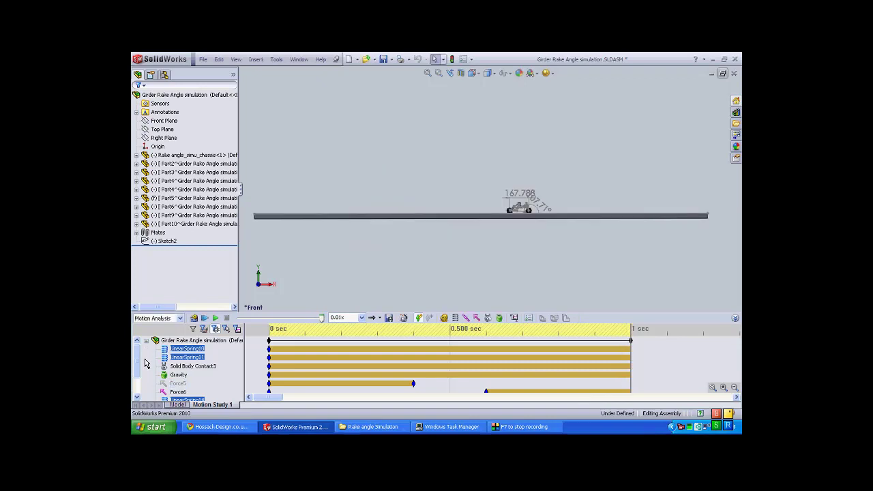
Show the Plot14 pitch/yaw/roll result for the rake angle chassis from the motion study results.
{"action": "scroll", "coordinate": [145, 363], "scroll_direction": "down", "scroll_amount": 3}
{"action": "scroll", "coordinate": [155, 392], "scroll_direction": "down", "scroll_amount": 2}
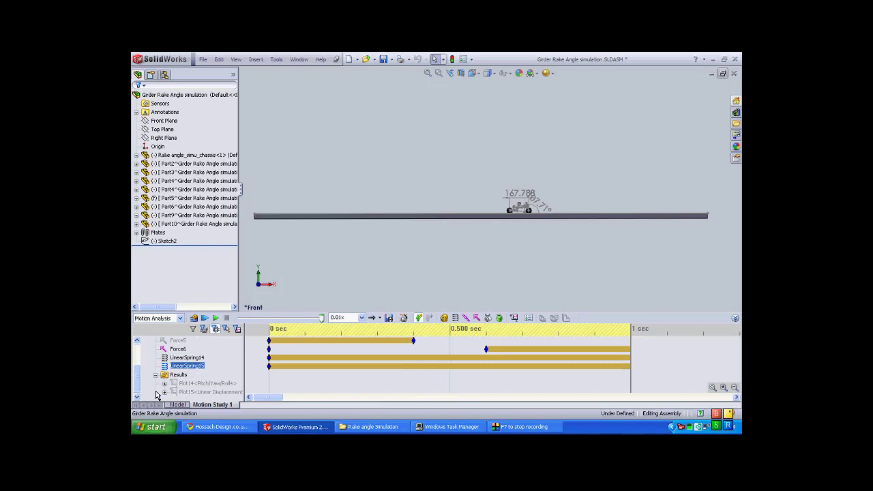
{"action": "left_click", "coordinate": [197, 384]}
{"action": "right_click", "coordinate": [202, 383]}
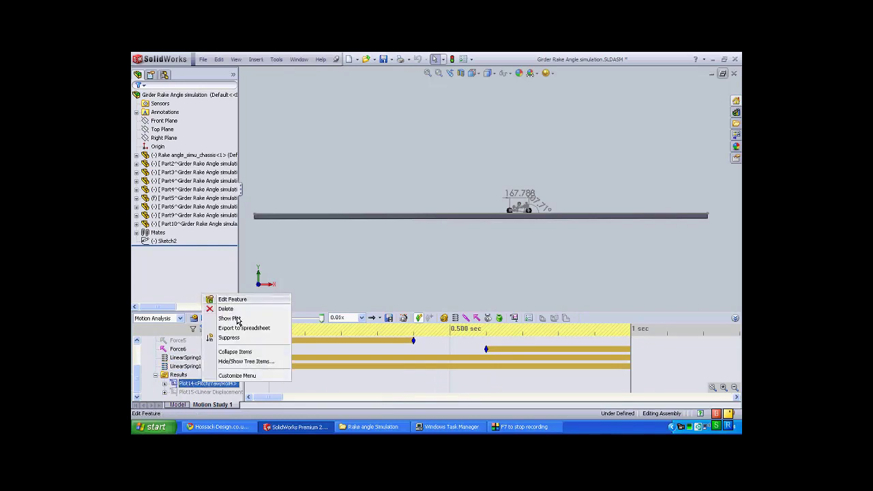
{"action": "left_click", "coordinate": [232, 318]}
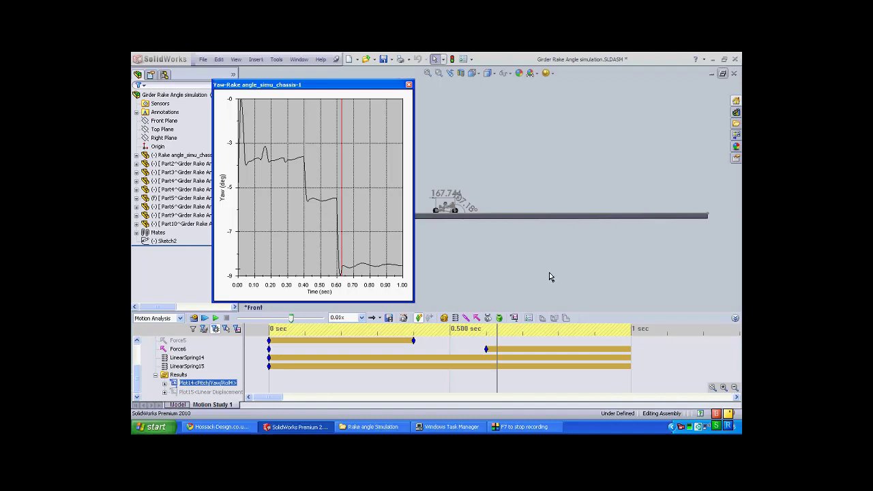
Move the chassis yaw plot away from the enlarged bike and clear of the motion study timeline.
{"action": "scroll", "coordinate": [479, 212], "scroll_direction": "up", "scroll_amount": 2}
{"action": "scroll", "coordinate": [452, 206], "scroll_direction": "down", "scroll_amount": 3}
{"action": "scroll", "coordinate": [451, 206], "scroll_direction": "down", "scroll_amount": 2}
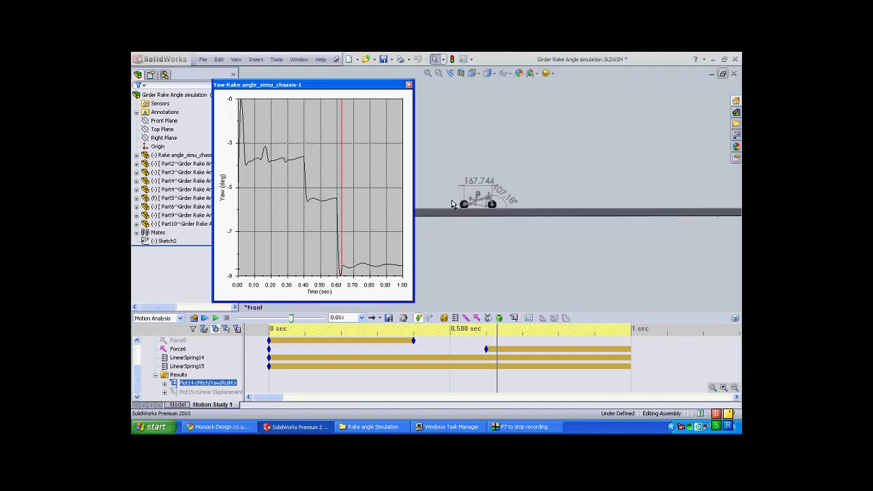
{"action": "scroll", "coordinate": [451, 203], "scroll_direction": "down", "scroll_amount": 2}
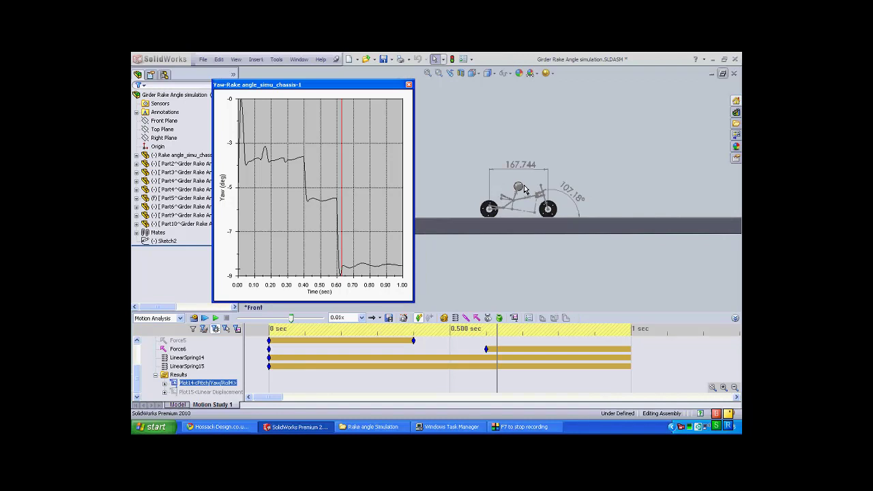
{"action": "scroll", "coordinate": [555, 236], "scroll_direction": "down", "scroll_amount": 1}
{"action": "scroll", "coordinate": [424, 145], "scroll_direction": "down", "scroll_amount": 1}
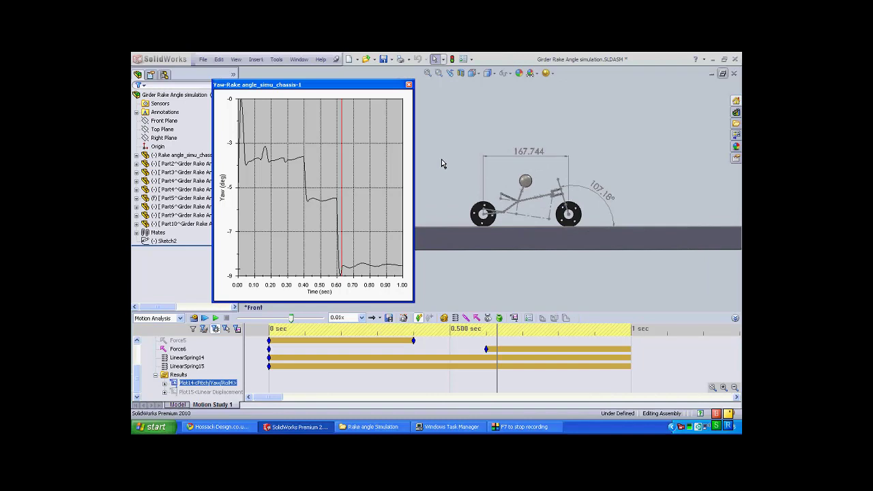
{"action": "left_click_drag", "start_coordinate": [280, 90], "coordinate": [248, 57]}
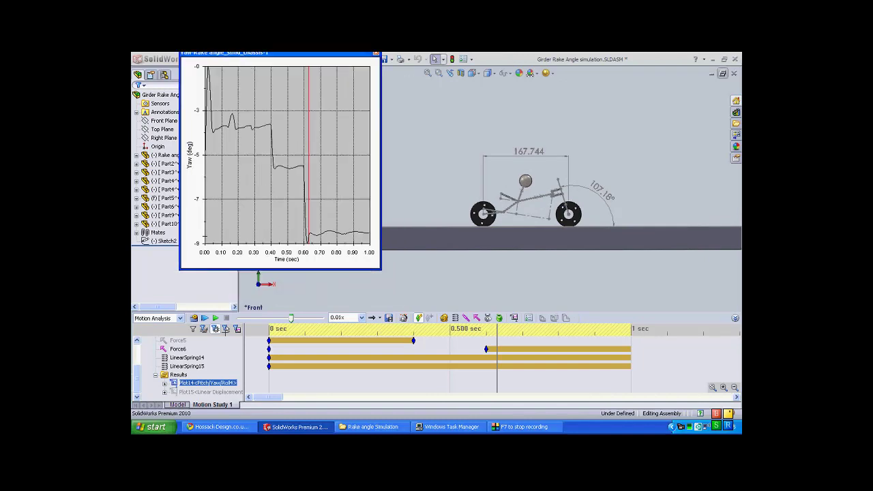
Show the Plot15 linear displacement result and place its plot window just beneath the bike.
{"action": "left_click", "coordinate": [210, 392], "text": "ctrl"}
{"action": "right_click", "coordinate": [208, 392]}
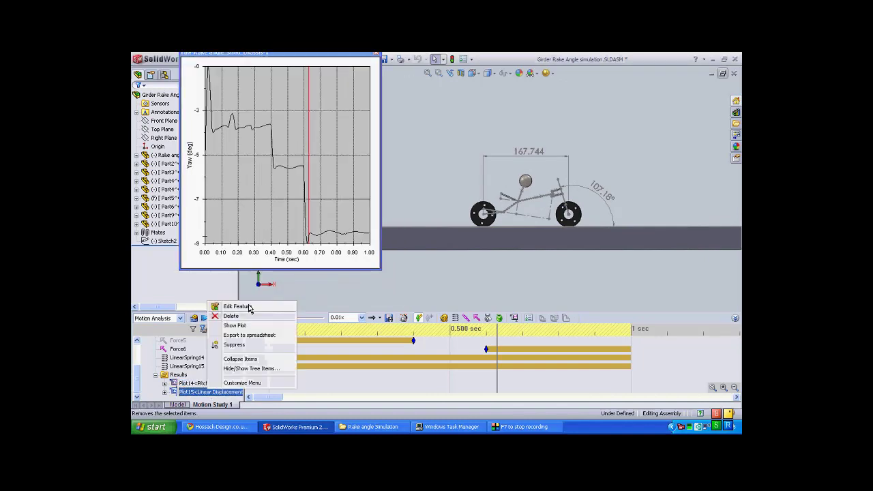
{"action": "left_click", "coordinate": [249, 326]}
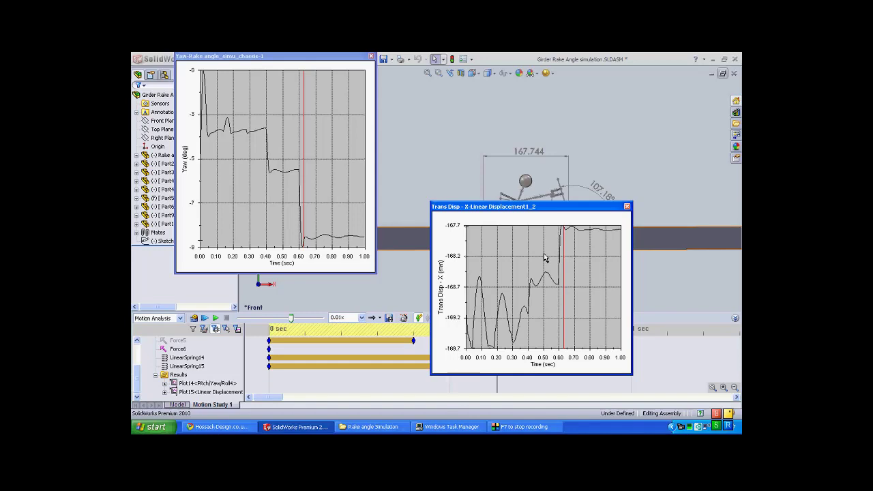
{"action": "left_click_drag", "start_coordinate": [546, 206], "coordinate": [537, 259]}
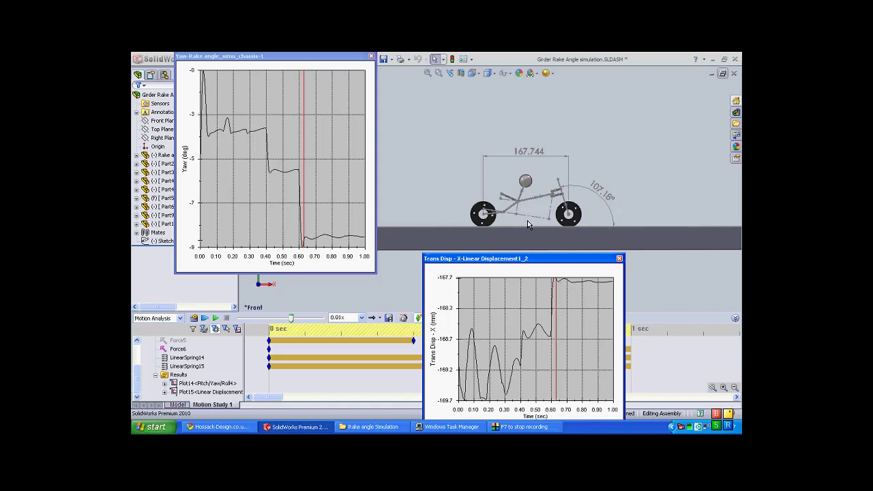
Inspect the girder fork linkage up close, and shift the linear displacement plot higher, over the front wheel.
{"action": "left_click", "coordinate": [566, 199]}
{"action": "scroll", "coordinate": [566, 199], "scroll_direction": "down", "scroll_amount": 2}
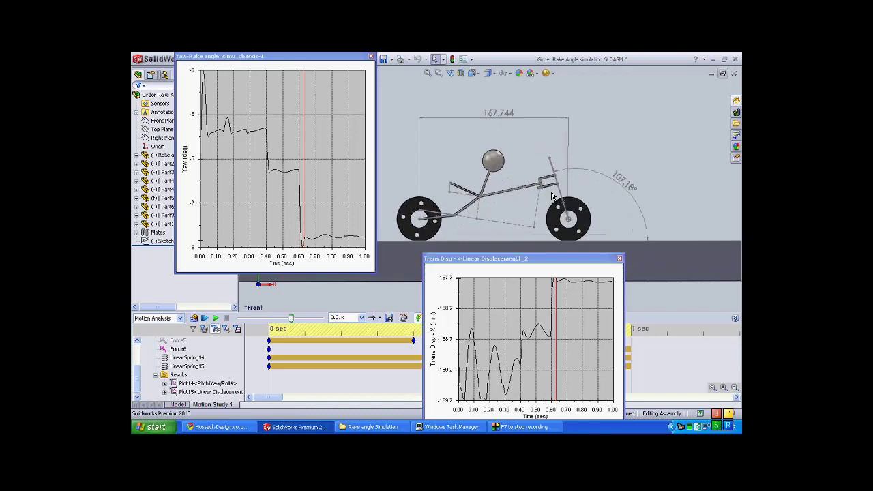
{"action": "scroll", "coordinate": [556, 191], "scroll_direction": "down", "scroll_amount": 3}
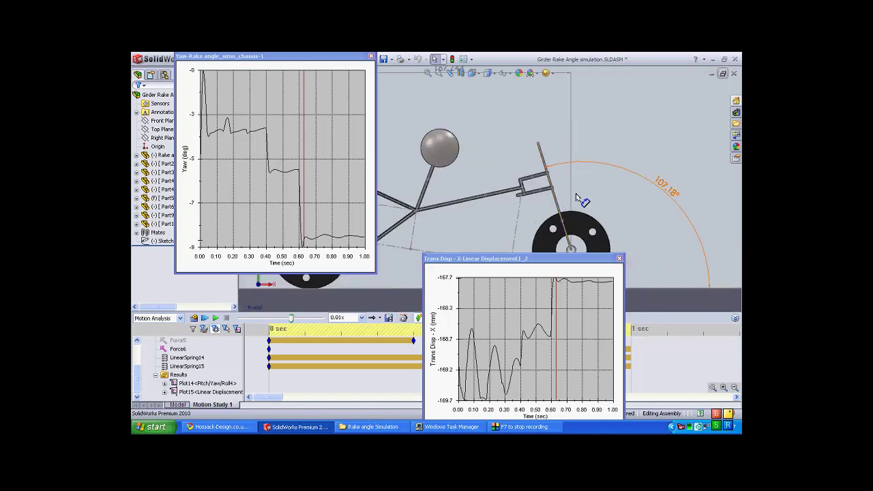
{"action": "scroll", "coordinate": [525, 178], "scroll_direction": "down", "scroll_amount": 2}
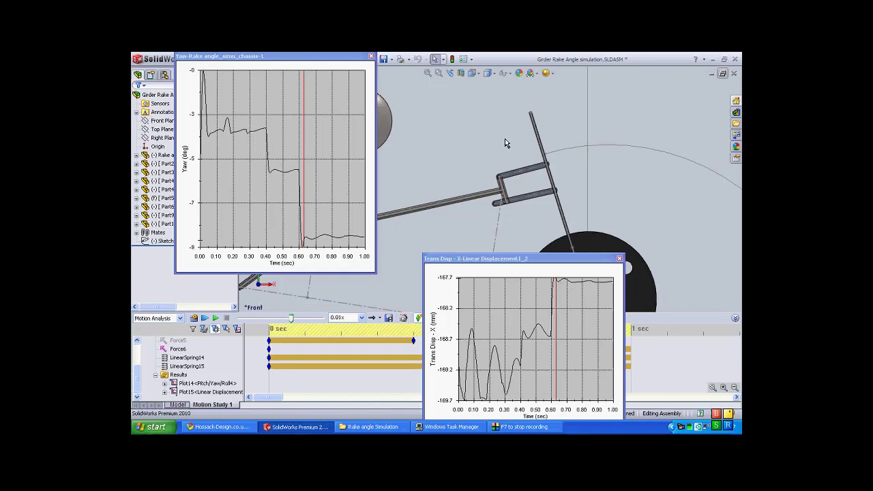
{"action": "scroll", "coordinate": [506, 142], "scroll_direction": "up", "scroll_amount": 1}
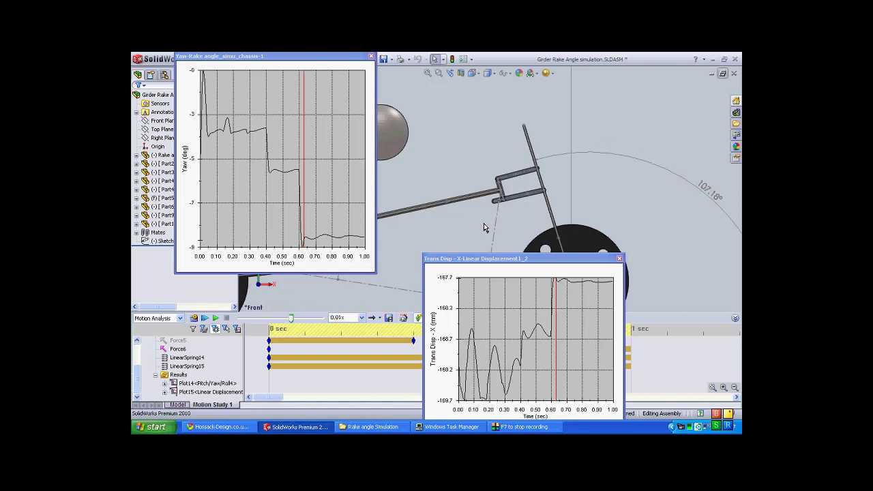
{"action": "left_click_drag", "start_coordinate": [483, 259], "coordinate": [562, 198]}
{"action": "scroll", "coordinate": [618, 195], "scroll_direction": "up", "scroll_amount": 1}
{"action": "scroll", "coordinate": [620, 183], "scroll_direction": "up", "scroll_amount": 1}
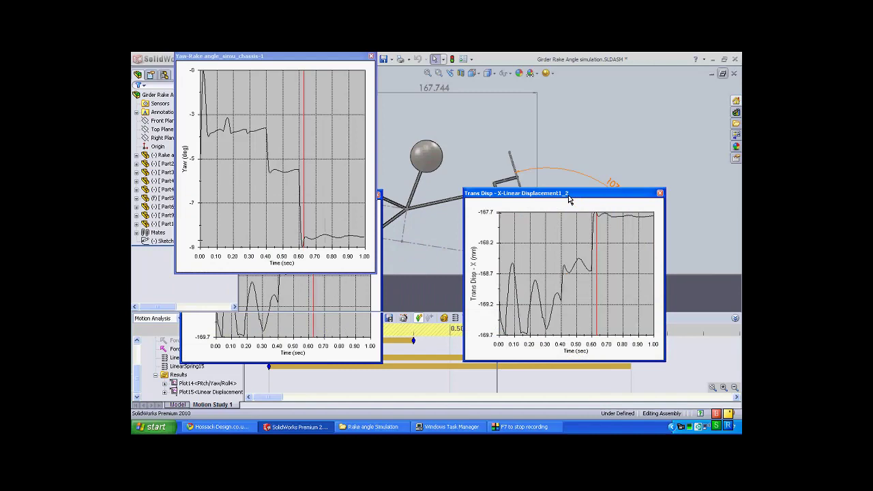
{"action": "left_click", "coordinate": [525, 427]}
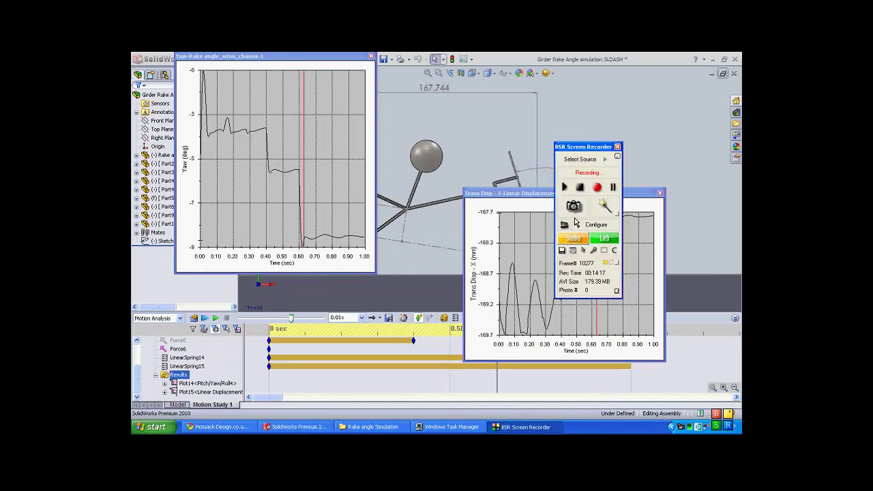